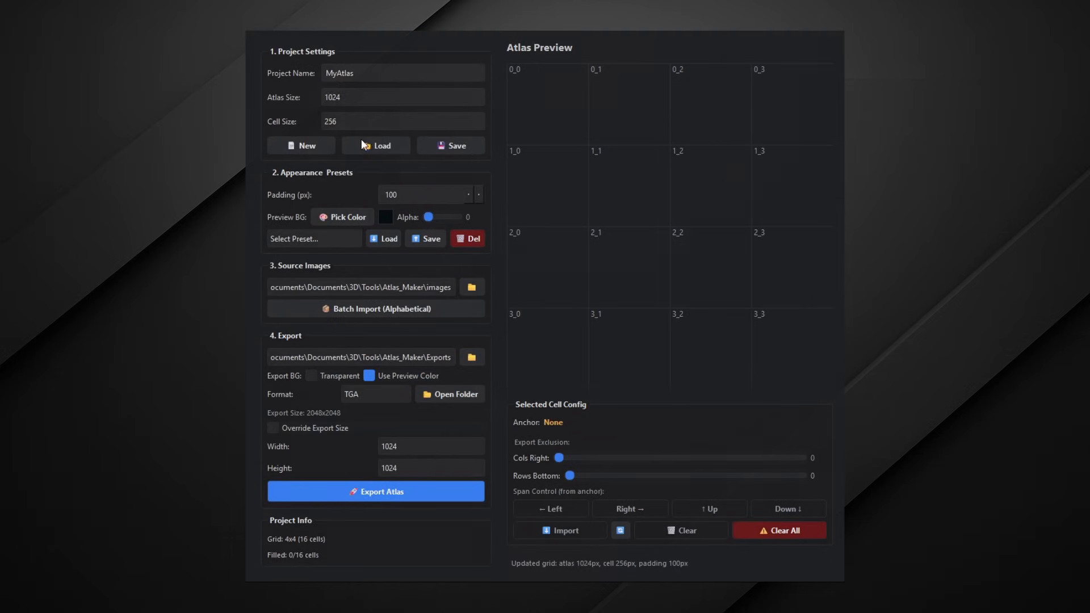
# - Try out different cell sizes for the atlas grid in the project settings
pyautogui.click(363, 145)
pyautogui.click(402, 124)
pyautogui.click(362, 192)
pyautogui.click(377, 124)
pyautogui.click(352, 147)
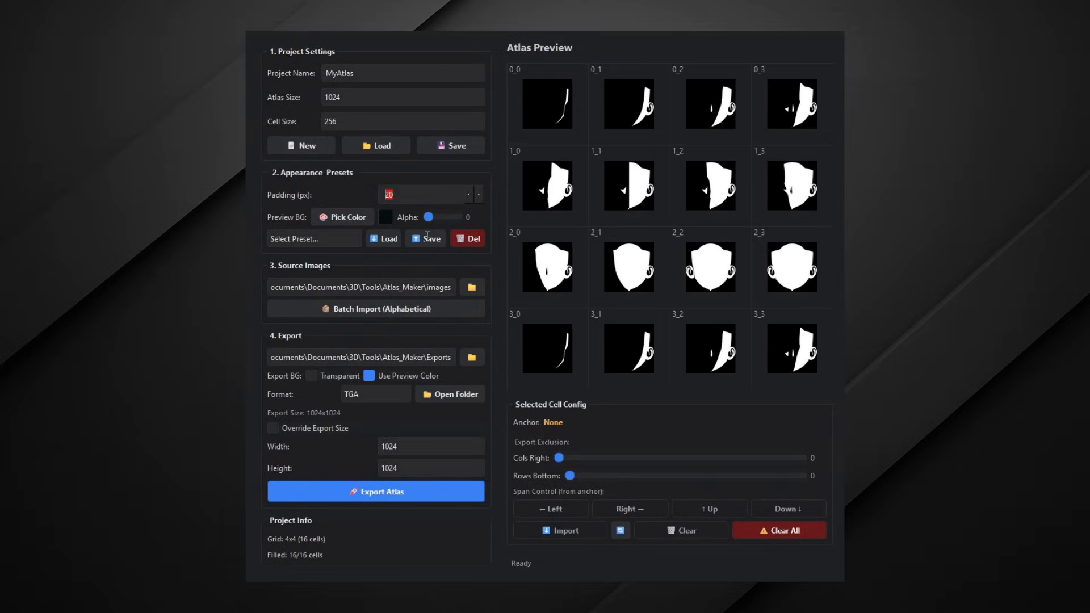
# - Place Texture_Packer.png in cell 2_3, Face_SDF_Generator.png in cell 1_3 and Notes_Manager.png in cell 0_3
pyautogui.moveTo(801, 267); pyautogui.dragTo(492, 267)
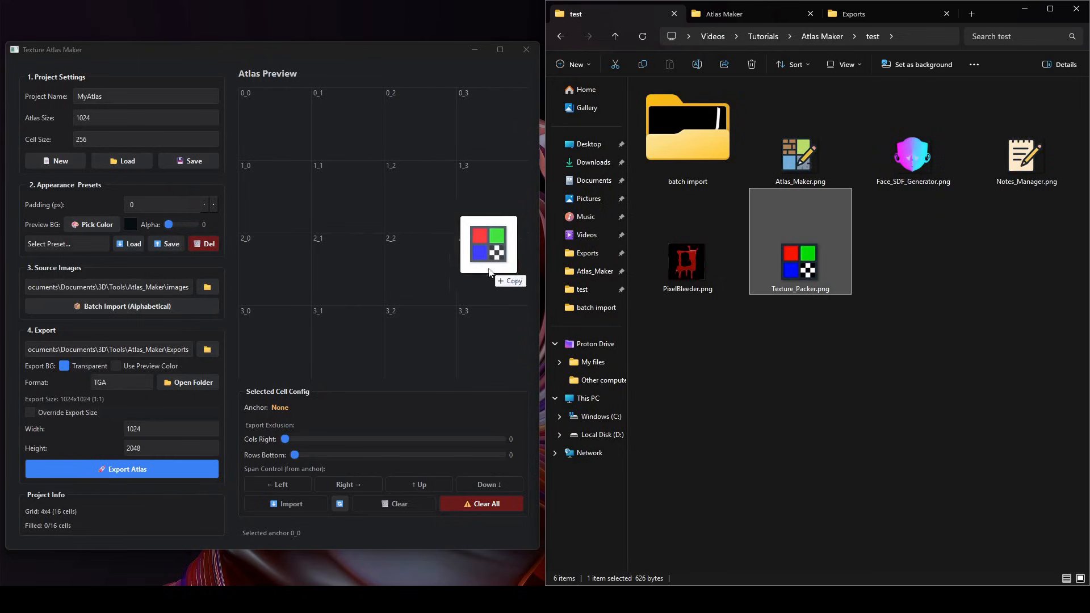
pyautogui.moveTo(913, 158); pyautogui.dragTo(505, 185)
pyautogui.moveTo(1025, 155); pyautogui.dragTo(493, 126)
pyautogui.click(427, 138)
# - Place all images of the batch import folder from cell 0_0 onward and swap the images in cells 2_3 and 2_2
pyautogui.doubleClick(685, 136)
pyautogui.click(691, 136)
pyautogui.keyDown('shift'); pyautogui.click(1041, 377); pyautogui.keyUp('shift')
pyautogui.moveTo(691, 253); pyautogui.dragTo(262, 112)
pyautogui.moveTo(505, 280); pyautogui.dragTo(432, 264)
pyautogui.click(274, 123)
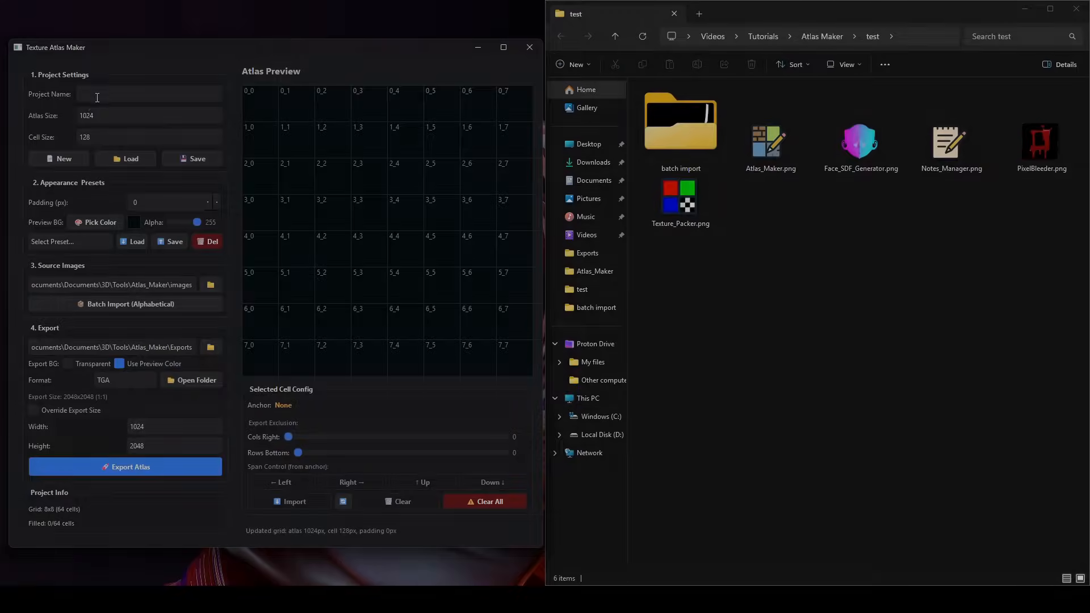
# - Name the project Tuto and set the atlas size to 2048
pyautogui.click(103, 96)
pyautogui.write('Tuto')
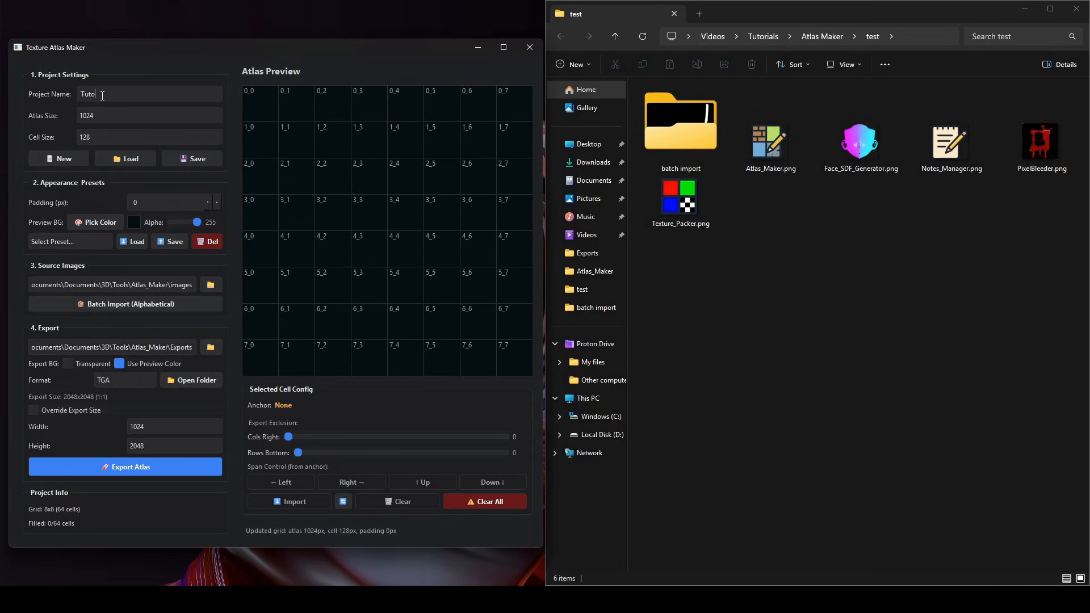
pyautogui.click(117, 114)
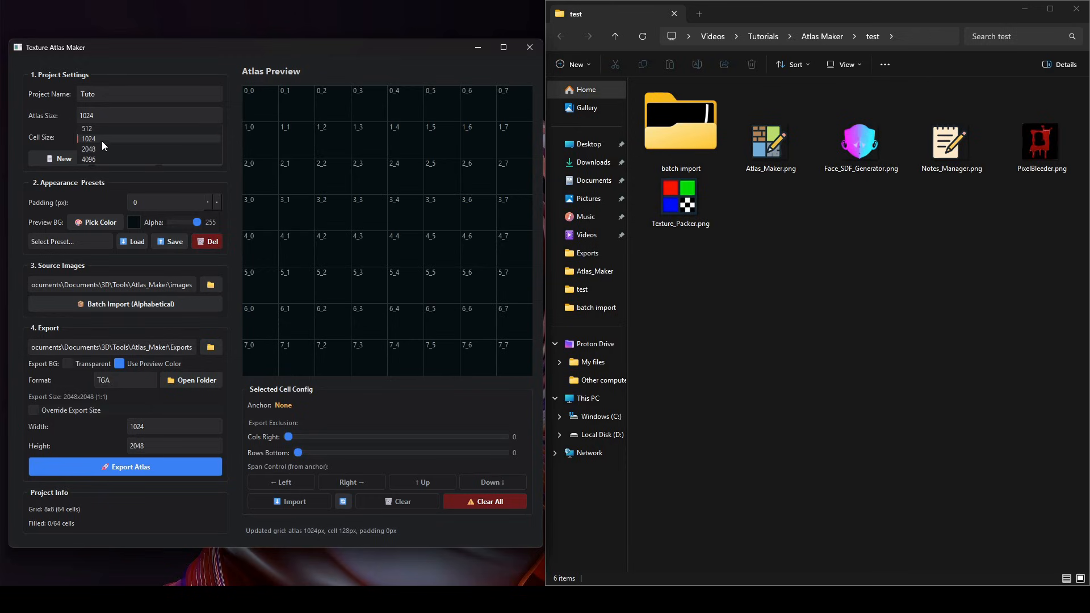
pyautogui.click(101, 148)
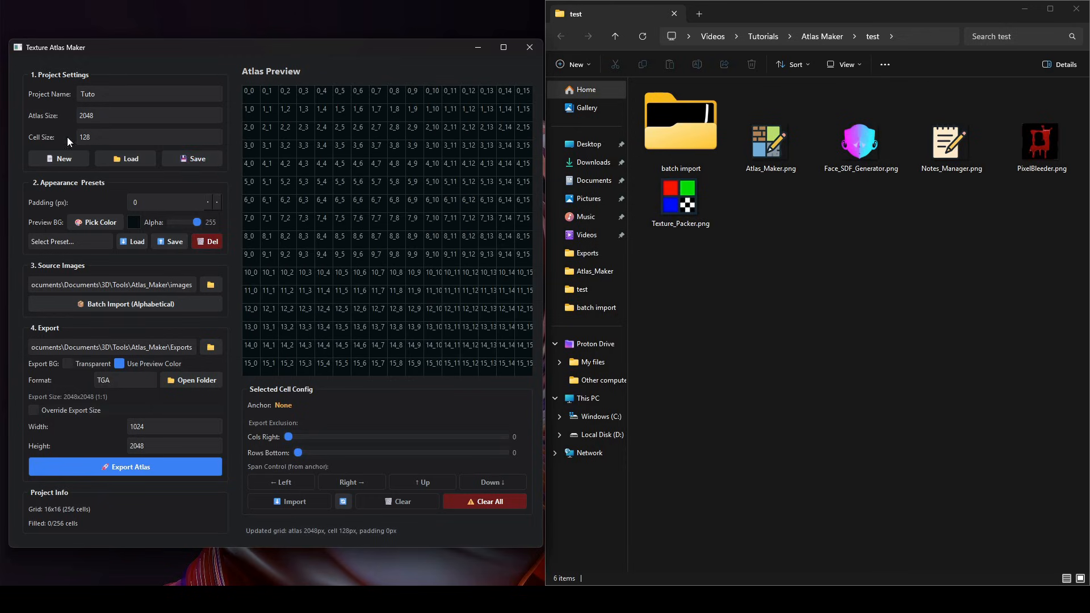
# - Try a cell size of 512 and settle on a cell size of 256
pyautogui.click(117, 138)
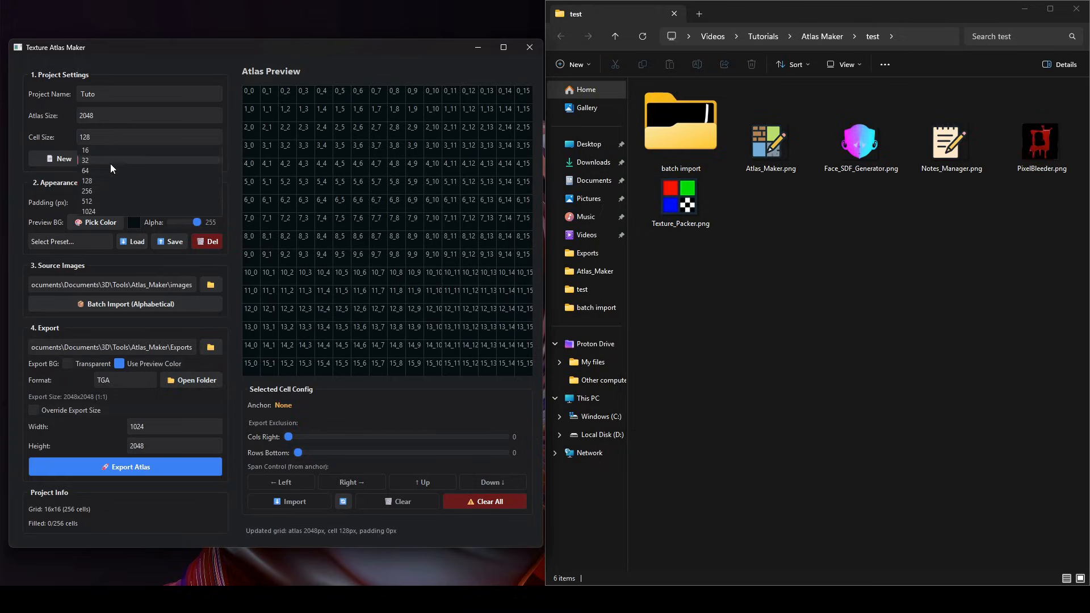
pyautogui.click(104, 200)
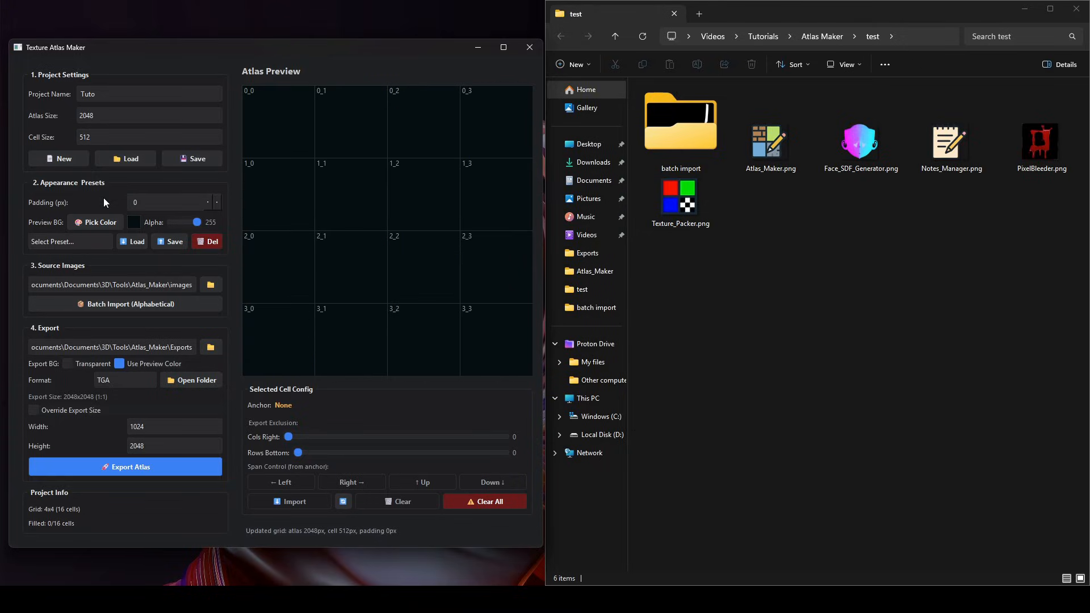
pyautogui.click(108, 138)
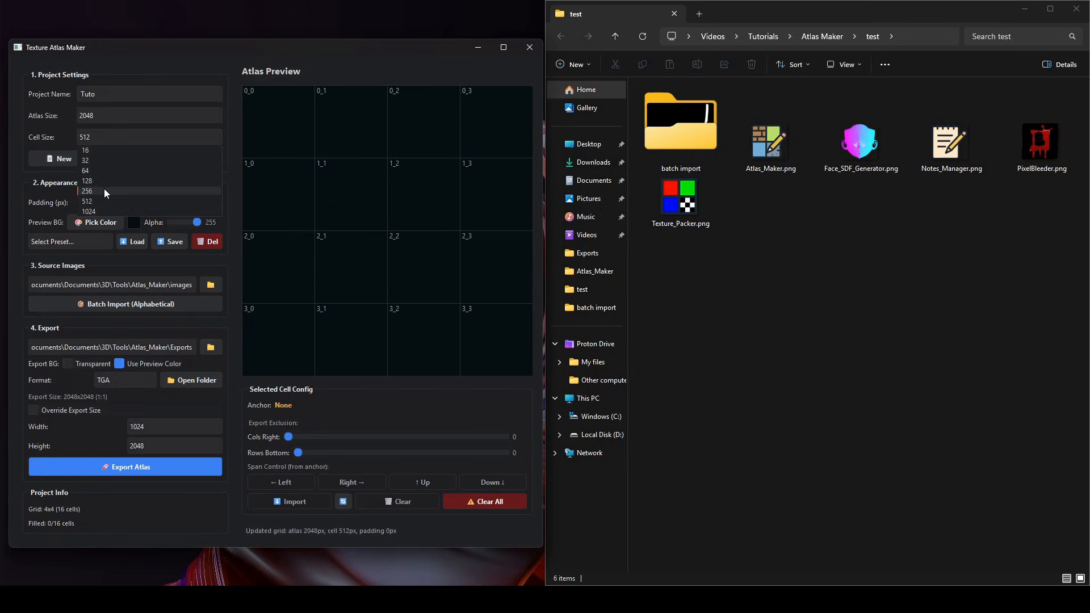
pyautogui.click(104, 189)
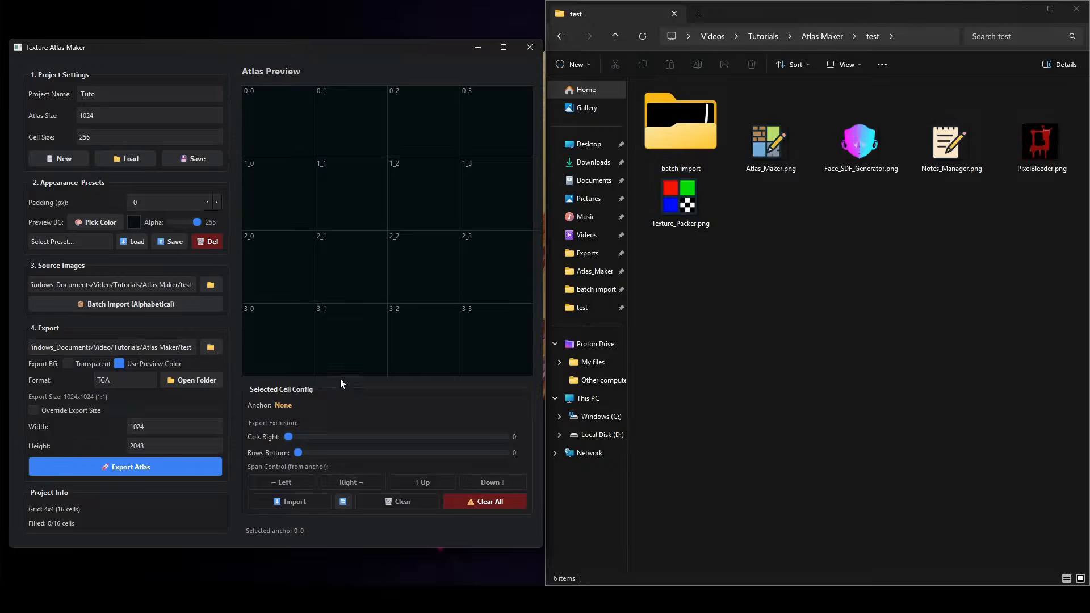
# - Import Atlas_Maker.png from the test folder into cell 0_0
pyautogui.click(273, 124)
pyautogui.click(277, 502)
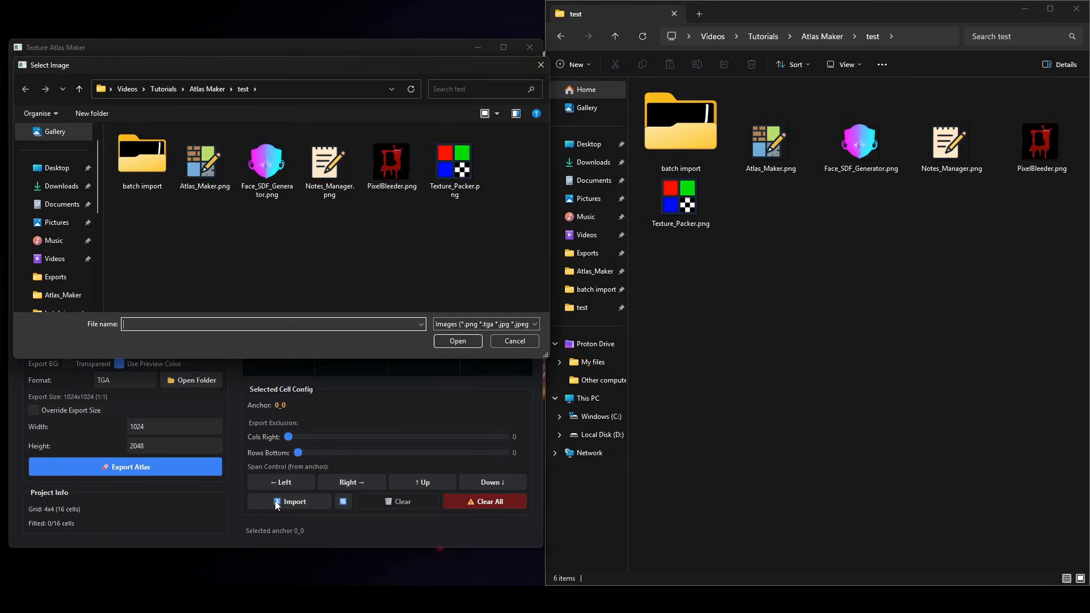
pyautogui.doubleClick(203, 171)
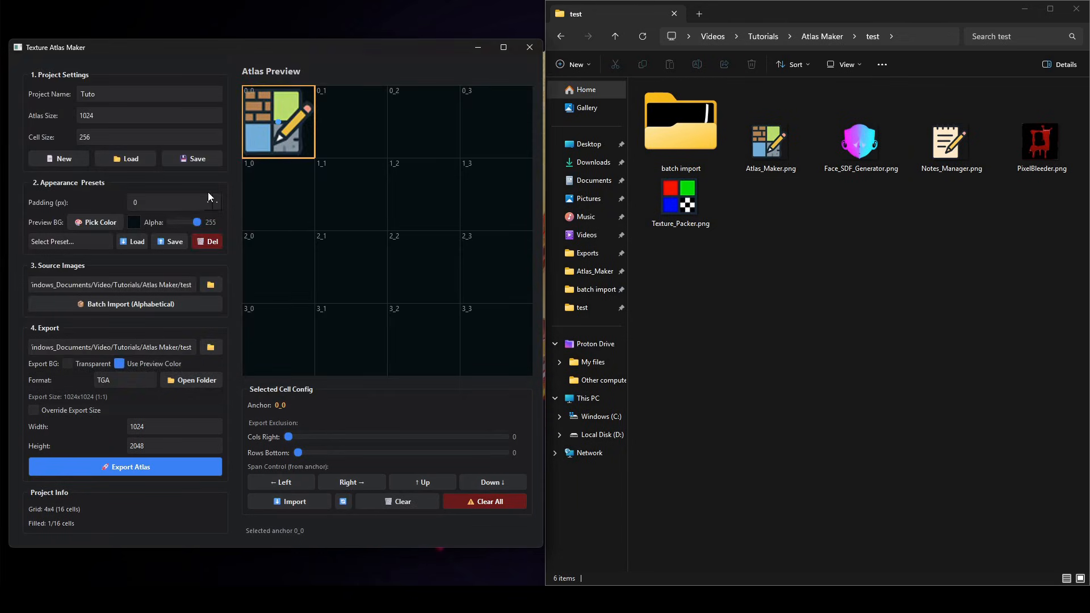
# - Batch import all images of the batch import folder alphabetically into the free cells
pyautogui.click(121, 304)
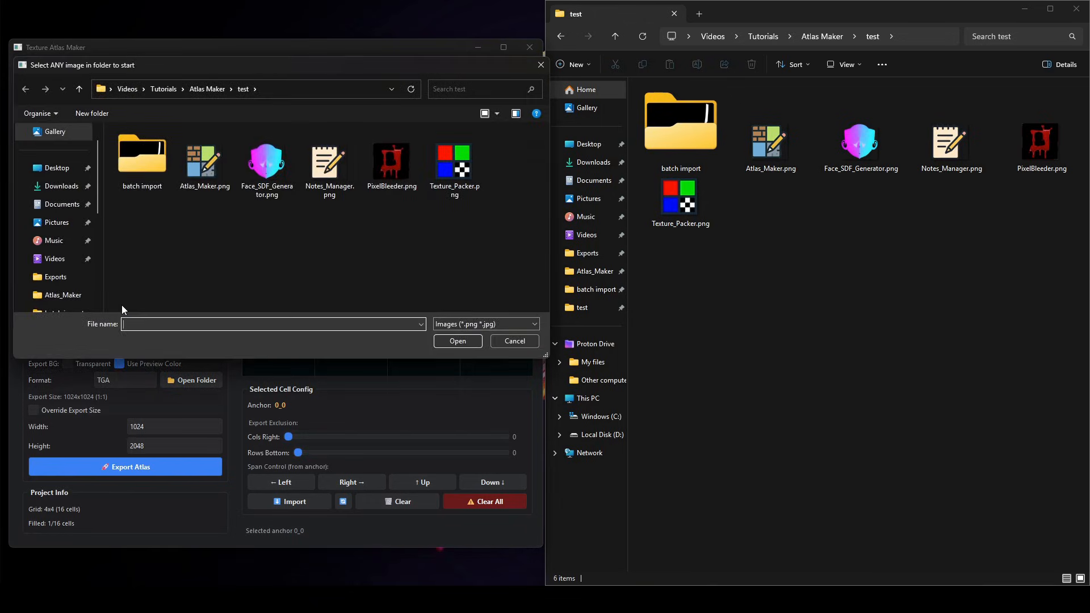
pyautogui.doubleClick(140, 166)
pyautogui.doubleClick(141, 165)
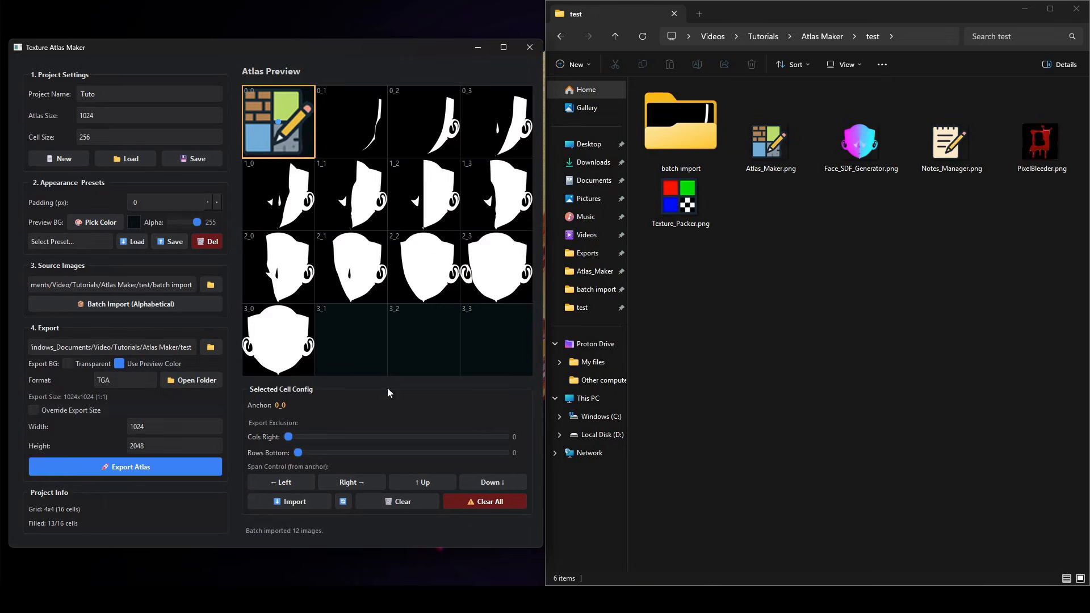
# - Clear the grid and place Atlas_Maker.png in cell 0_0, Face_SDF_Generator.png in 1_1 and Notes_Manager.png in 0_2
pyautogui.click(484, 501)
pyautogui.moveTo(770, 142); pyautogui.dragTo(301, 141)
pyautogui.moveTo(859, 142); pyautogui.dragTo(349, 193)
pyautogui.moveTo(919, 159); pyautogui.dragTo(424, 151)
# - Clear the grid and place all images of the batch import folder together, starting at cell 0_0
pyautogui.doubleClick(716, 157)
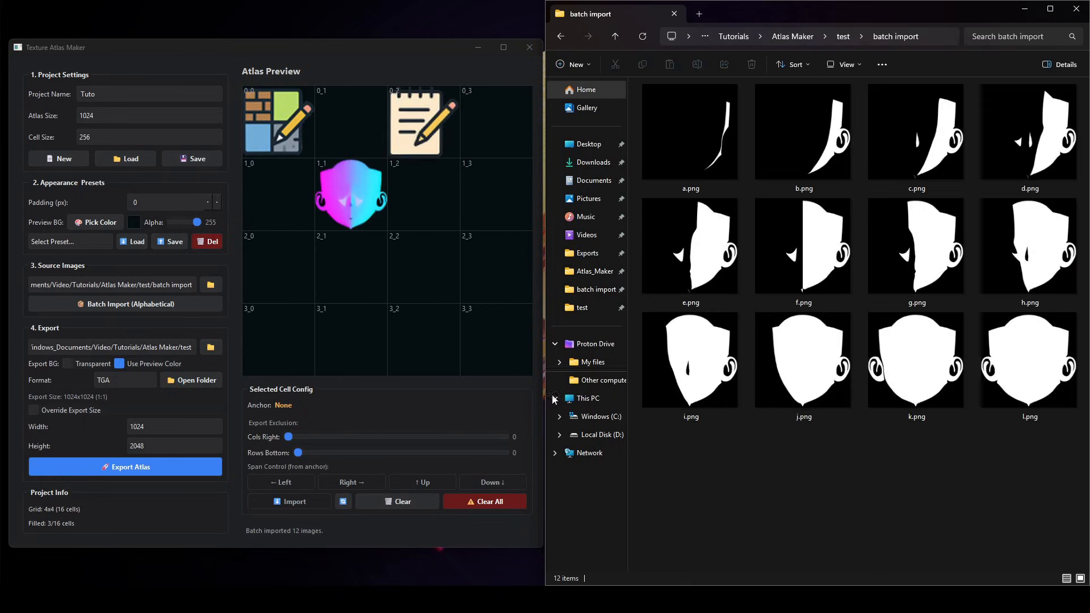
pyautogui.click(495, 502)
pyautogui.moveTo(686, 462); pyautogui.dragTo(1030, 82)
pyautogui.moveTo(801, 147); pyautogui.dragTo(267, 111)
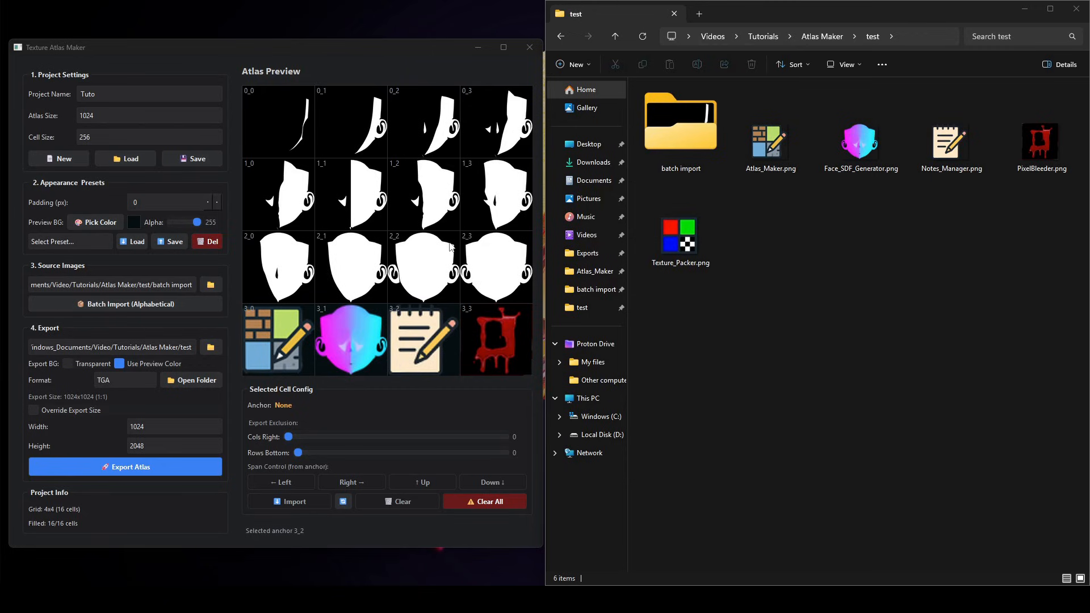
# - Try a padding of 50 px and settle on a padding of 20 px
pyautogui.click(128, 202)
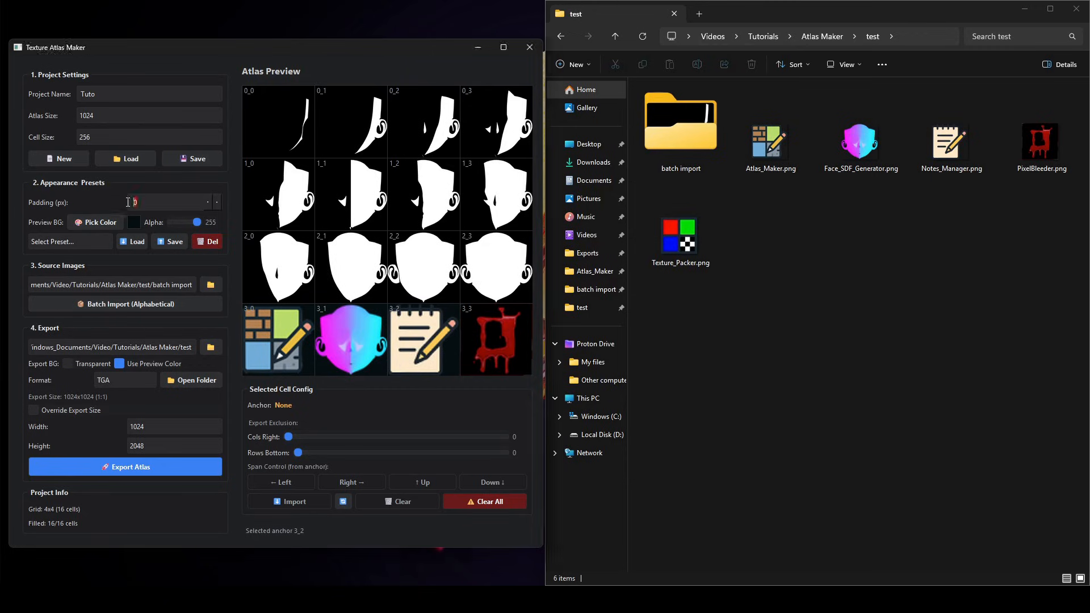
pyautogui.write('50')
pyautogui.press('Return')
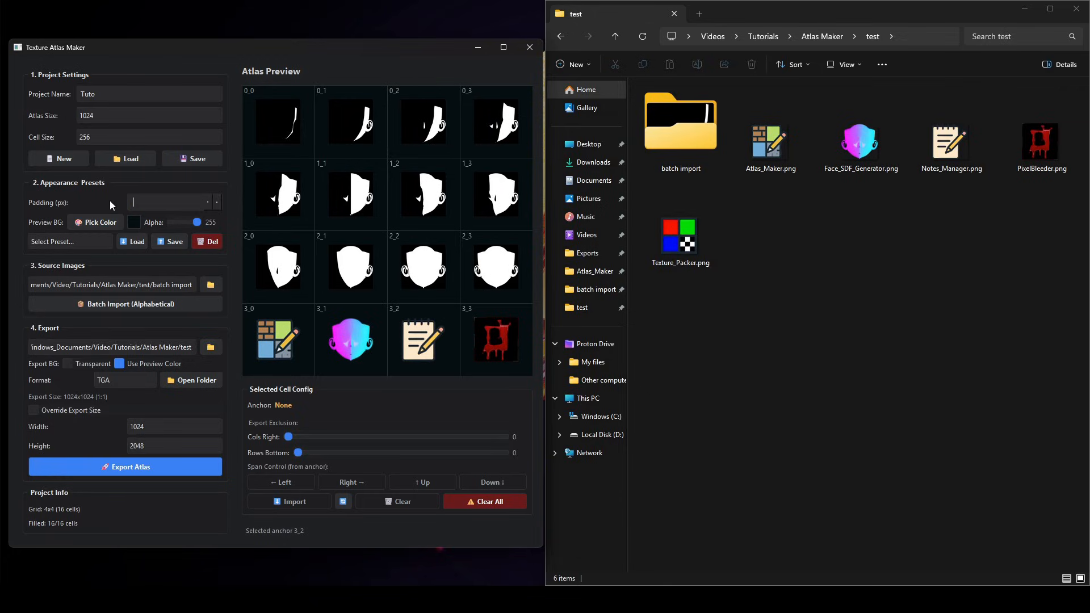
pyautogui.write('20')
pyautogui.press('Return')
# - Set the preview background colour to orange #aa5500 with an alpha of 0
pyautogui.moveTo(192, 224); pyautogui.dragTo(135, 224)
pyautogui.click(101, 222)
pyautogui.click(166, 198)
pyautogui.click(389, 405)
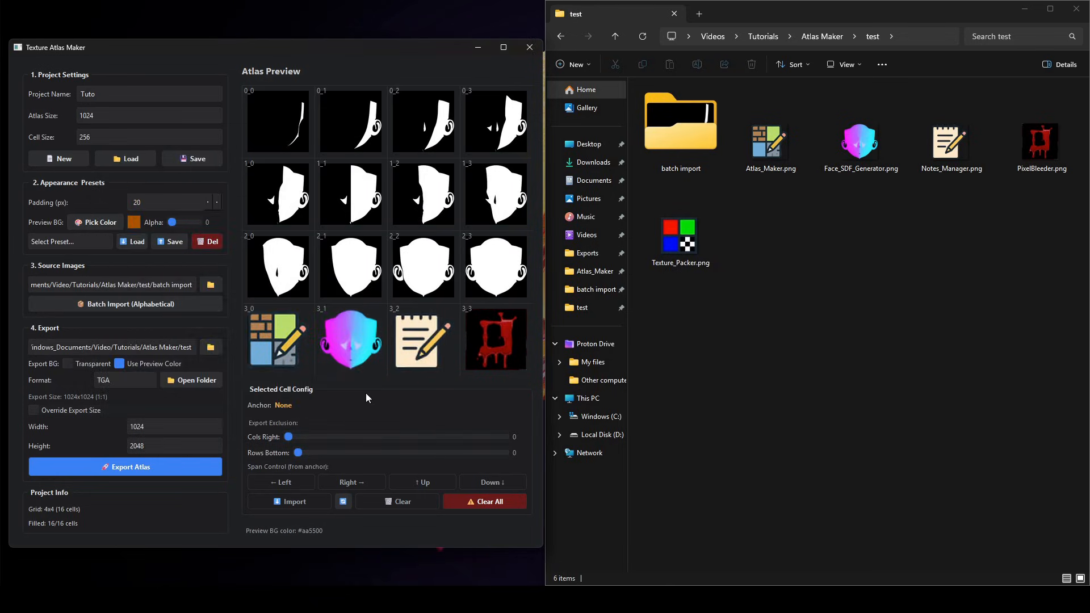
pyautogui.moveTo(173, 223); pyautogui.dragTo(142, 222)
# - Swap the images in cells 3_0 and 3_1, and those in cells 3_3 and 3_2
pyautogui.moveTo(273, 344); pyautogui.dragTo(353, 341)
pyautogui.moveTo(497, 339); pyautogui.dragTo(427, 339)
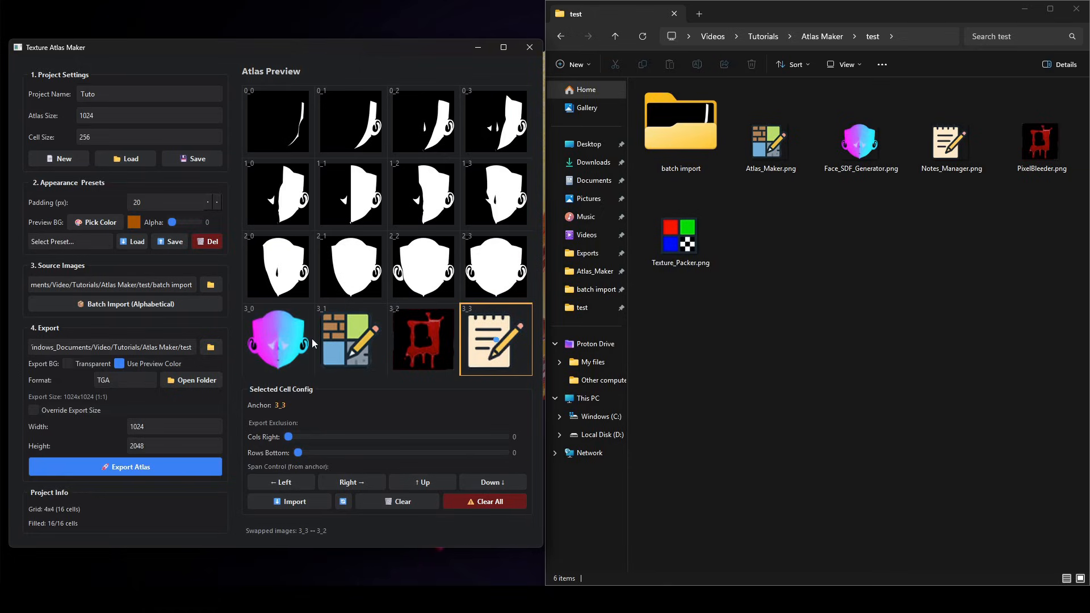
# - Extend the face image in cell 3_0 one cell to the right and one cell up
pyautogui.click(292, 335)
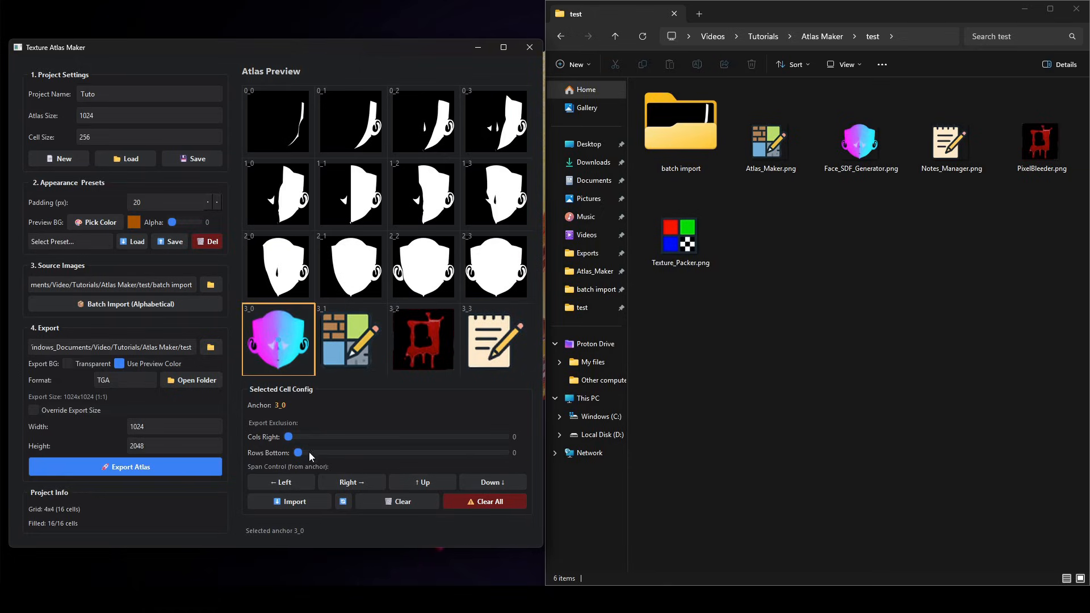
pyautogui.click(348, 480)
pyautogui.click(423, 481)
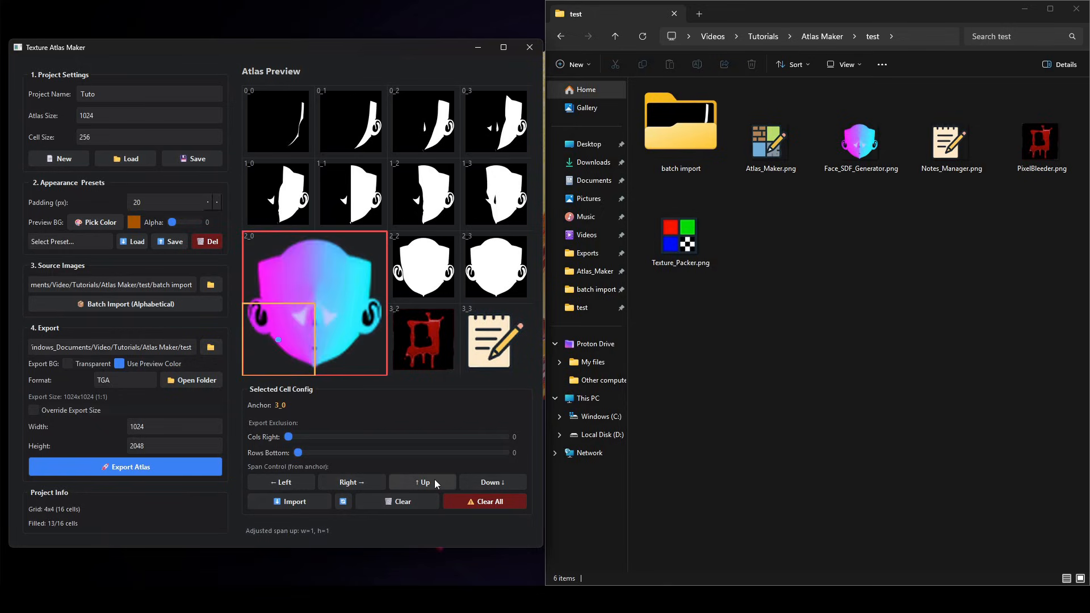
# - Extend the image in cell 0_1 one cell to the right and one cell down
pyautogui.click(370, 141)
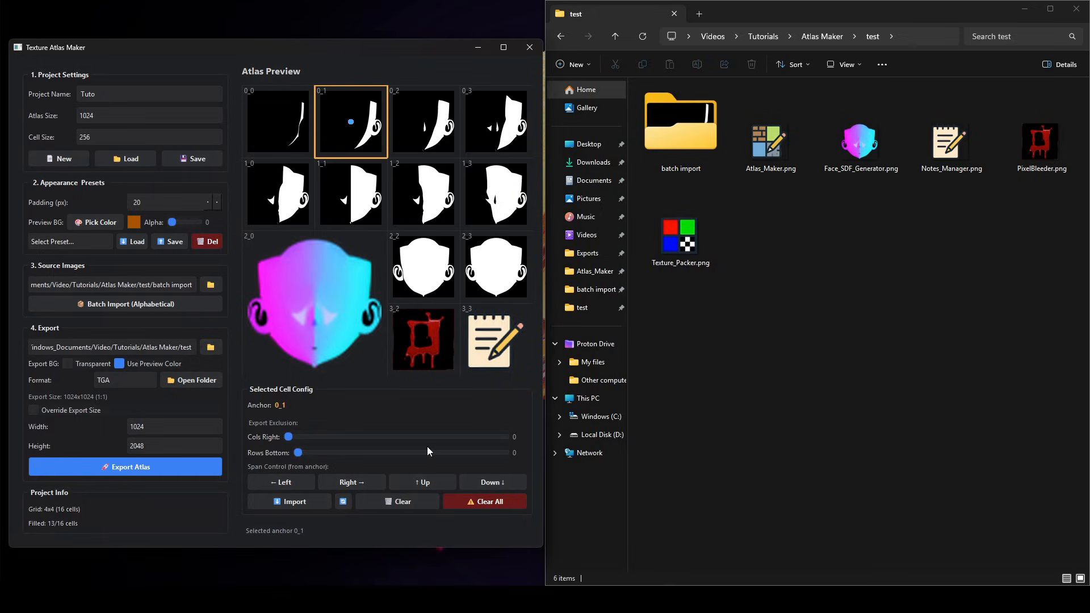
pyautogui.click(364, 480)
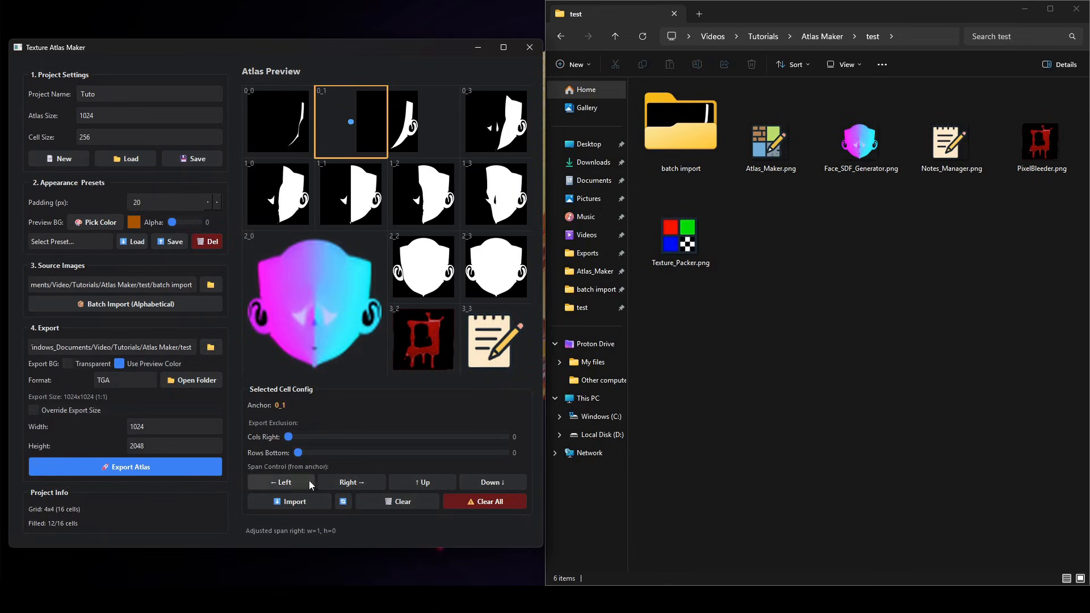
pyautogui.click(492, 486)
# - Adjust the merged span from anchor cell 1_2 to the right and down
pyautogui.click(424, 194)
pyautogui.click(353, 484)
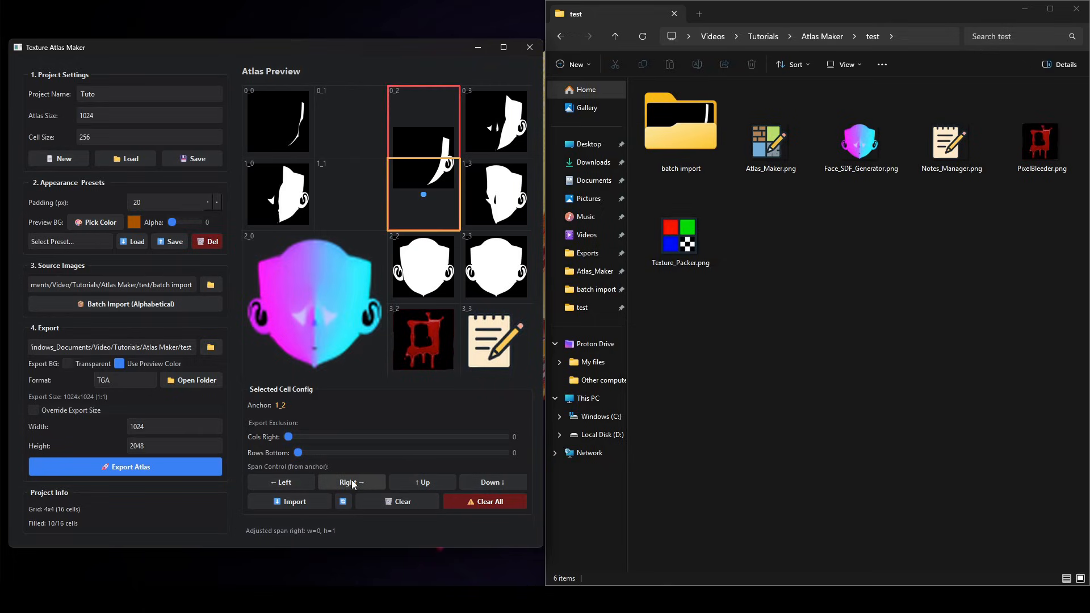
pyautogui.click(477, 486)
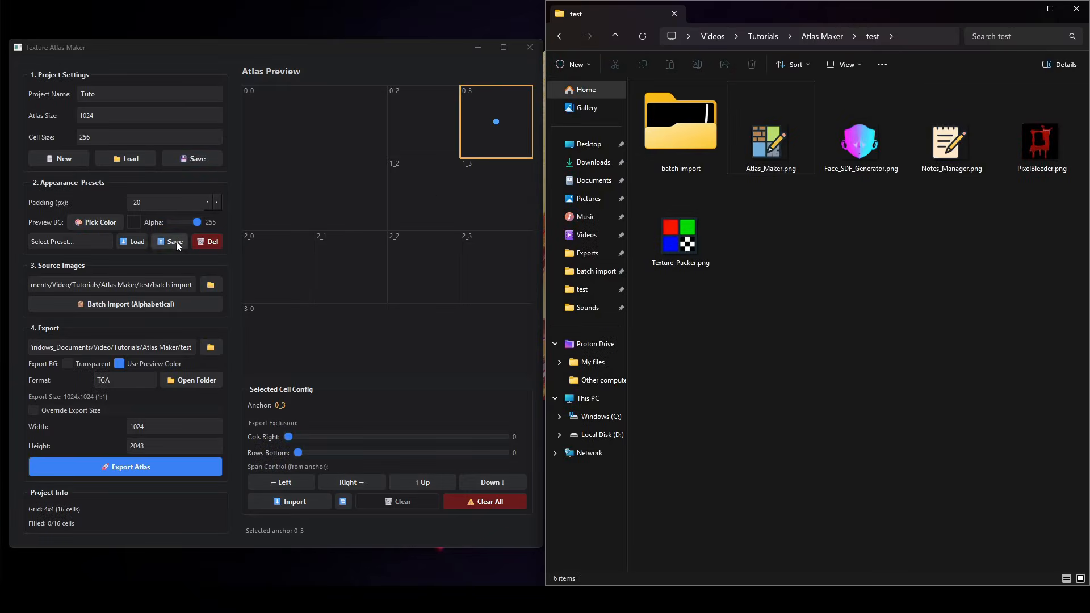
# - Save the current cell layout as a grid preset, overwriting test.json
pyautogui.click(156, 241)
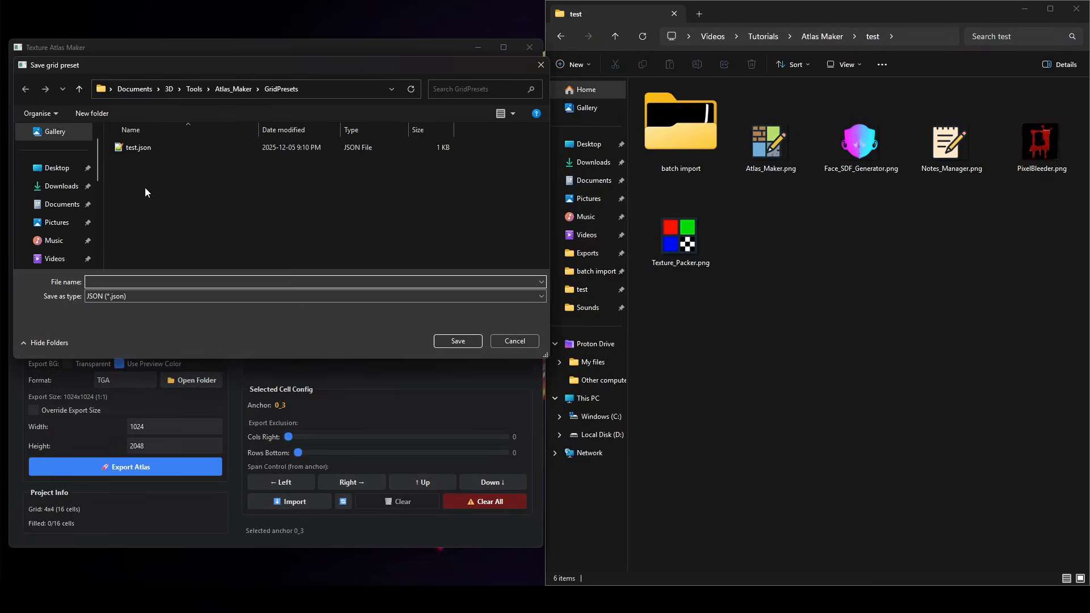
pyautogui.doubleClick(139, 148)
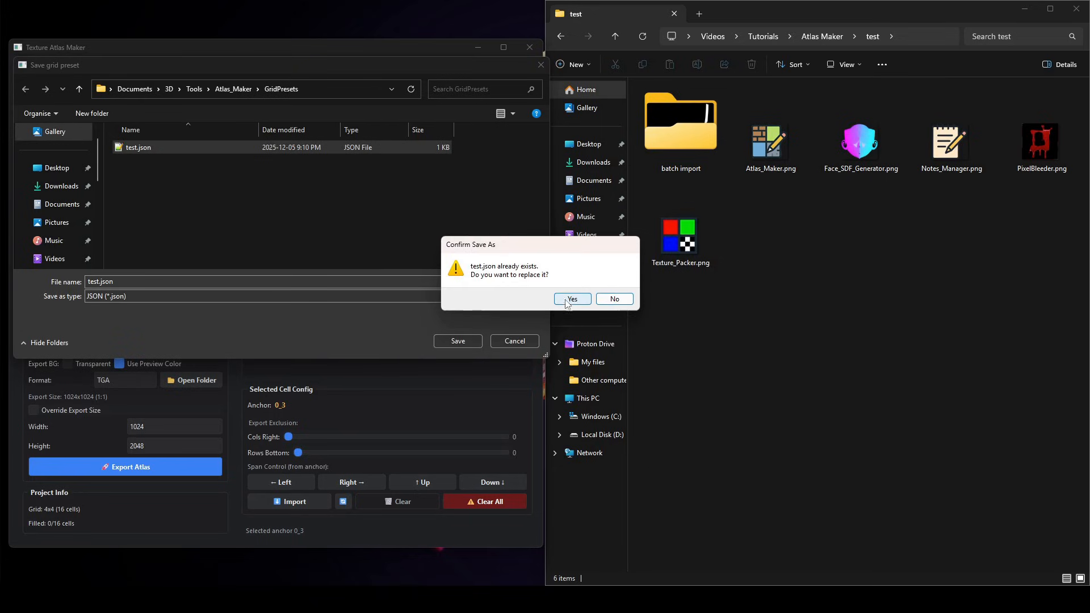
pyautogui.click(571, 299)
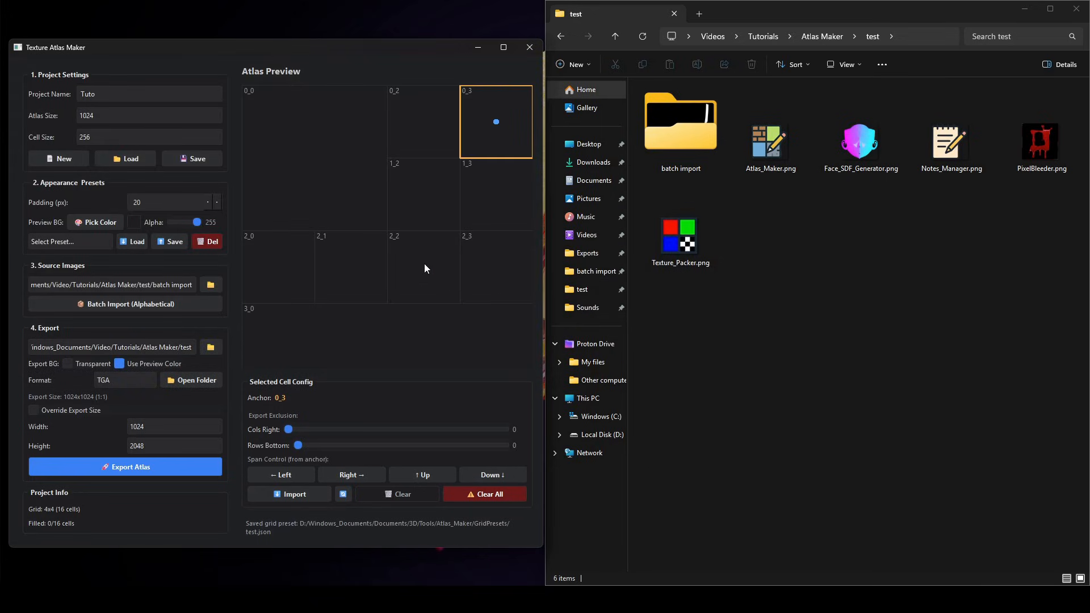
# - Clear the whole grid and load the saved grid preset
pyautogui.click(463, 495)
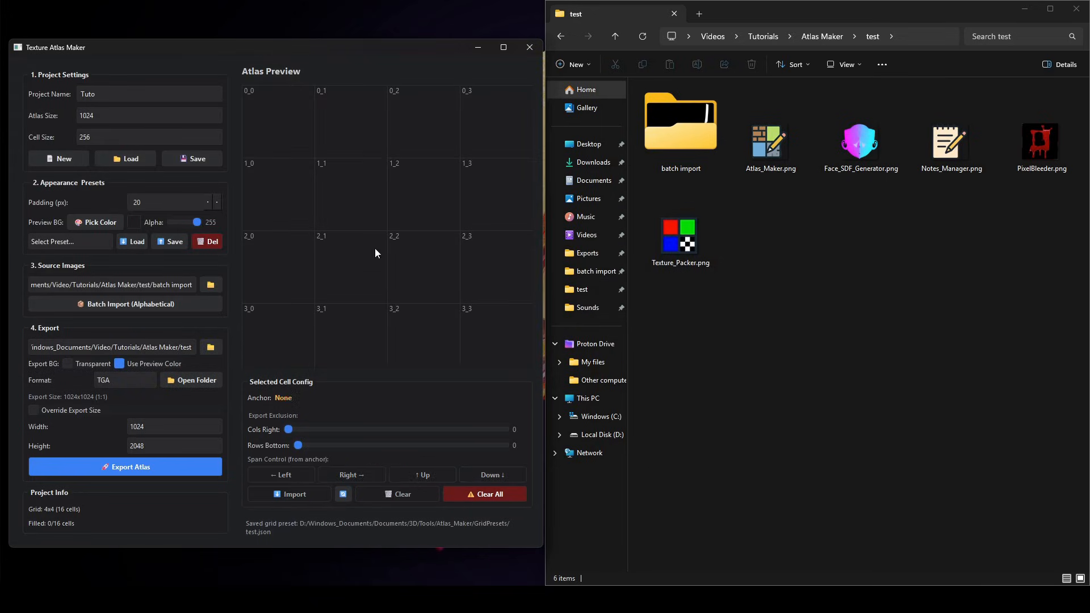
pyautogui.click(103, 240)
pyautogui.click(91, 254)
pyautogui.click(140, 242)
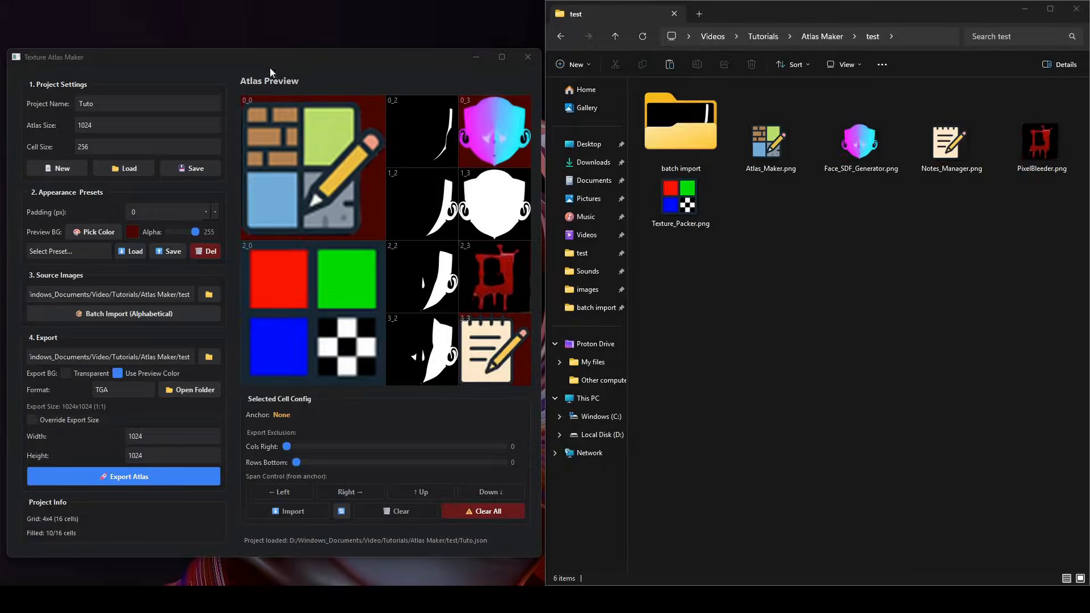
# - Save the project as Tuto.json in the folder D:\Windows_Documents\Video\Tutorials\Atlas Maker\test
pyautogui.click(176, 172)
pyautogui.click(925, 37)
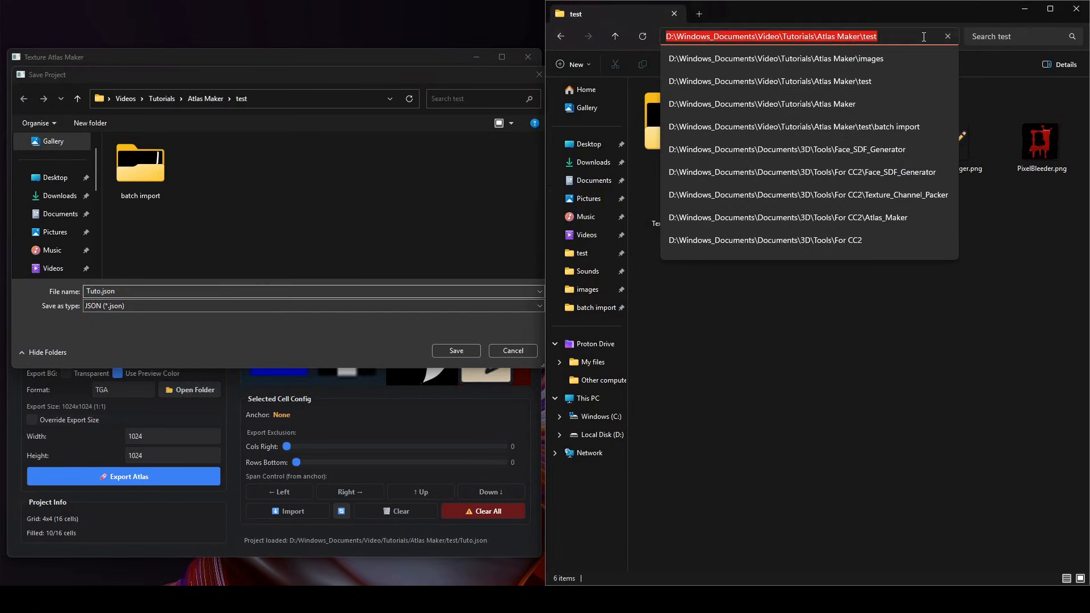
pyautogui.click(294, 99)
pyautogui.hotkey('ctrl', 'c')
pyautogui.click(293, 98)
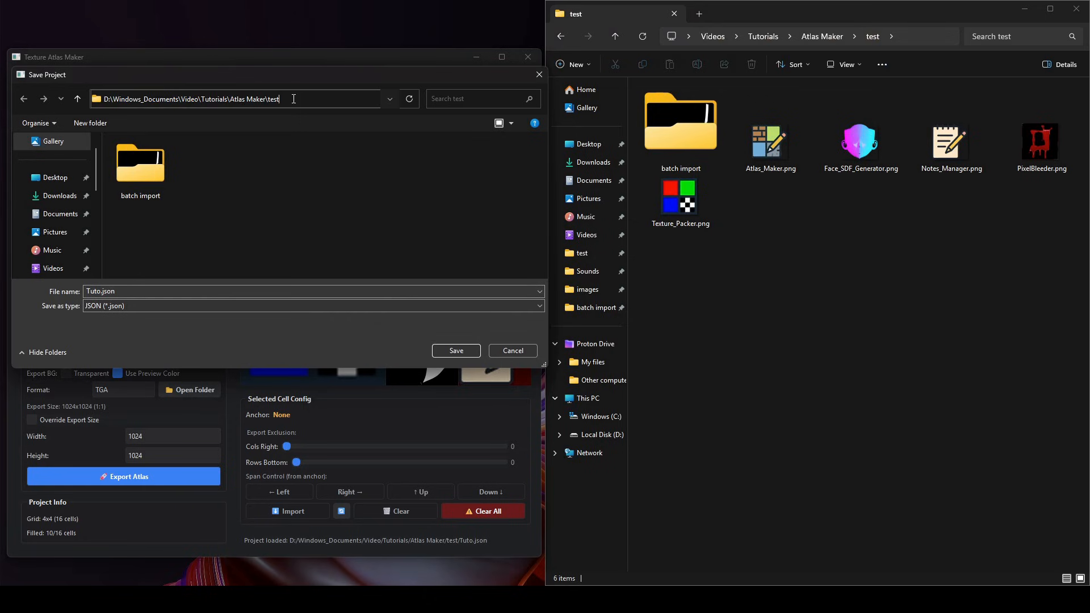
pyautogui.click(458, 351)
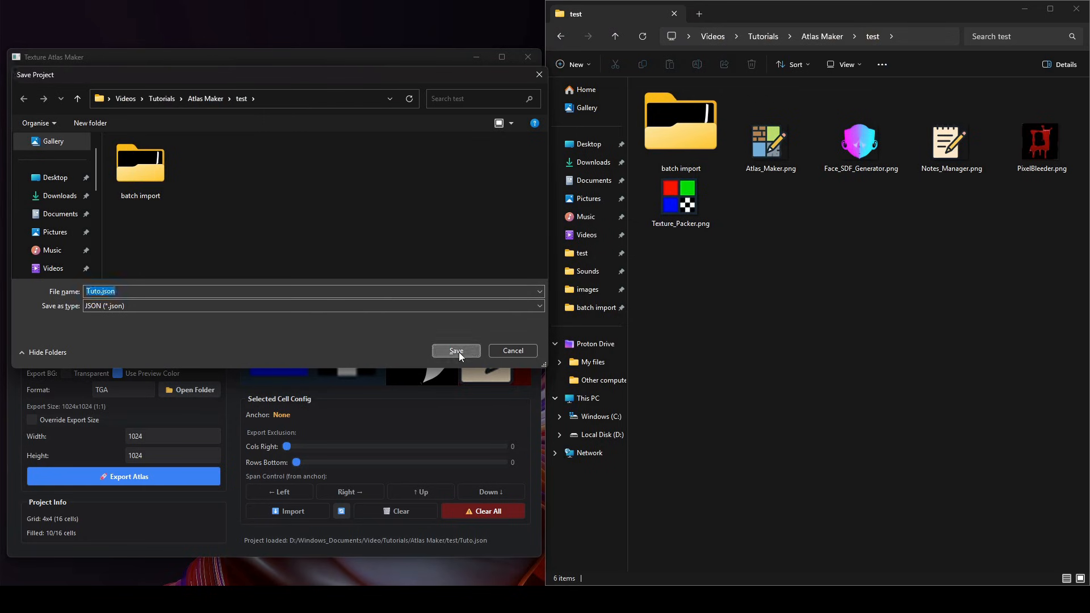
pyautogui.click(374, 322)
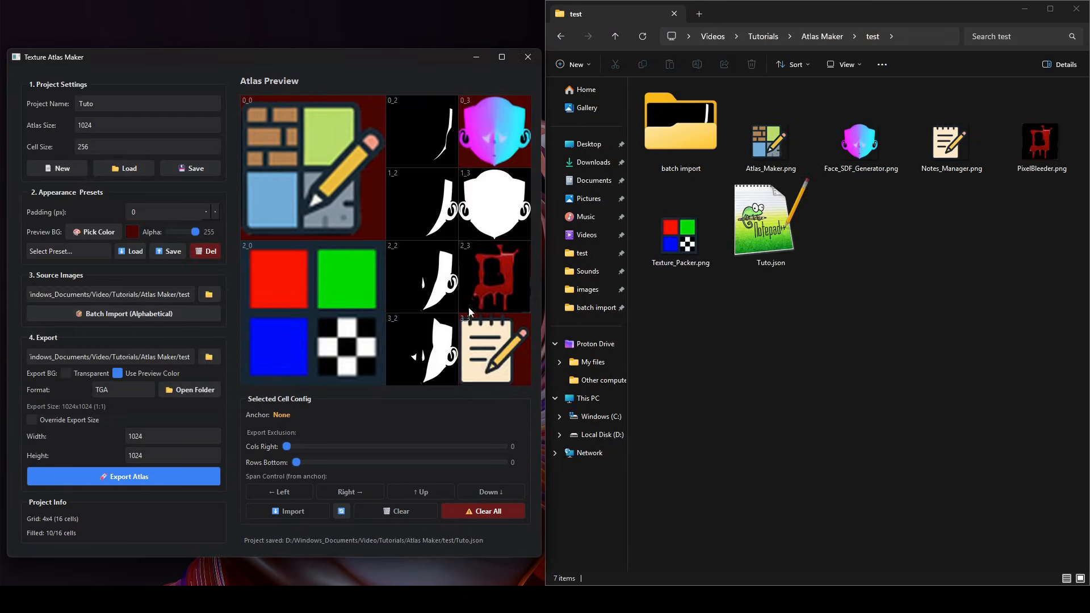
# - Clear the whole grid and load the project Tuto.json from the Atlas Maker test folder
pyautogui.click(492, 508)
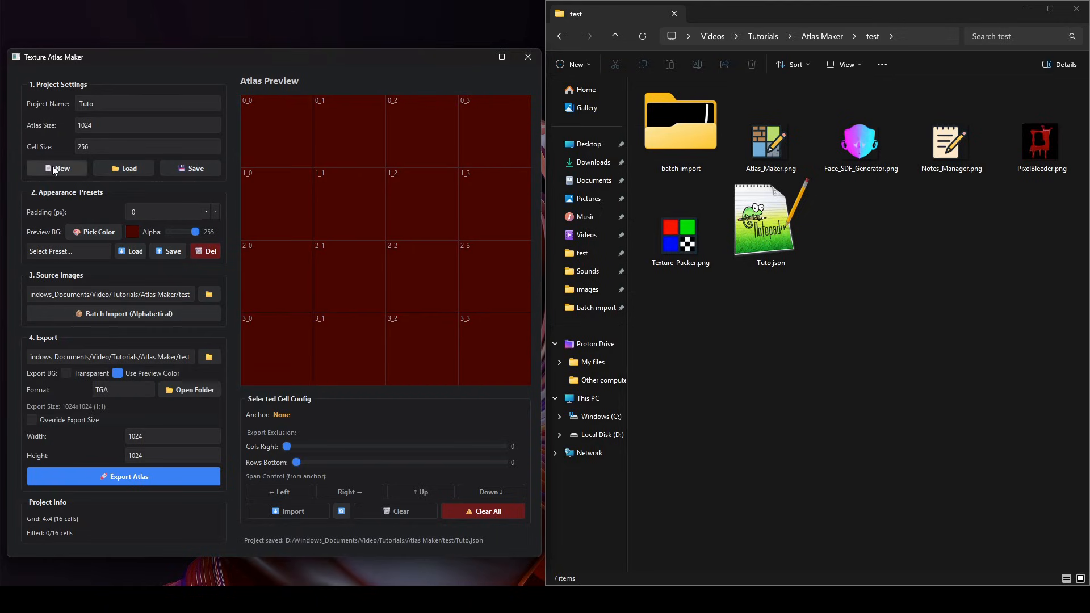
pyautogui.click(119, 167)
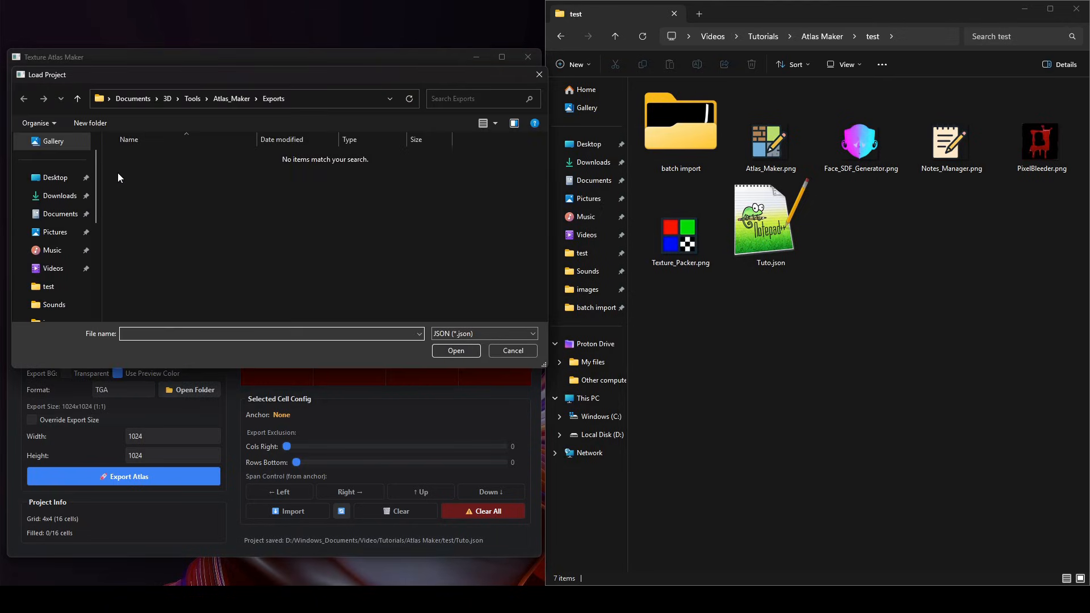
pyautogui.click(328, 100)
pyautogui.hotkey('ctrl', 'v')
pyautogui.press('Return')
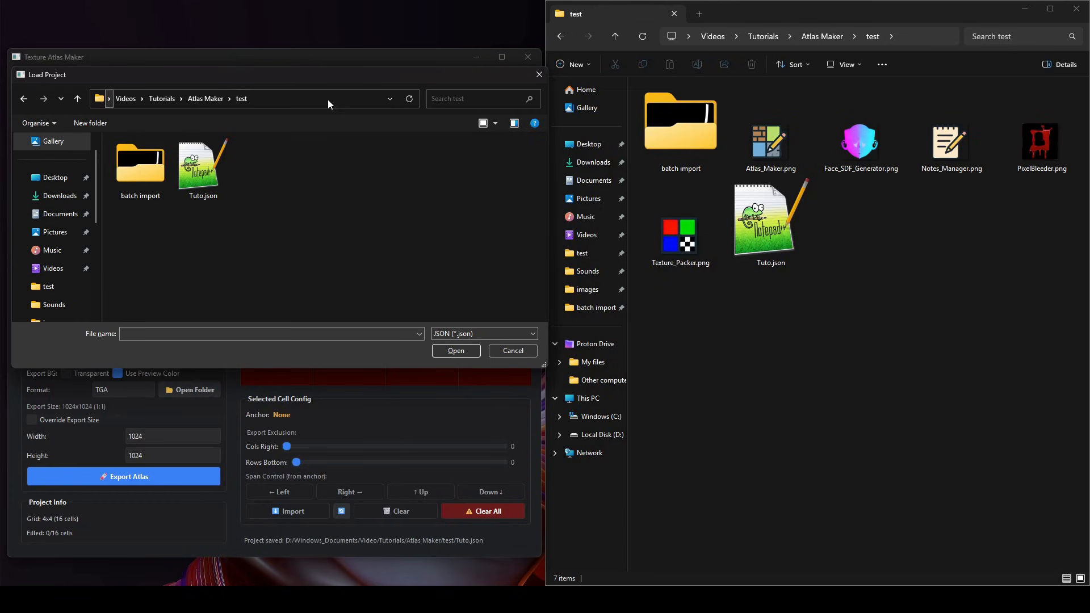
pyautogui.doubleClick(219, 169)
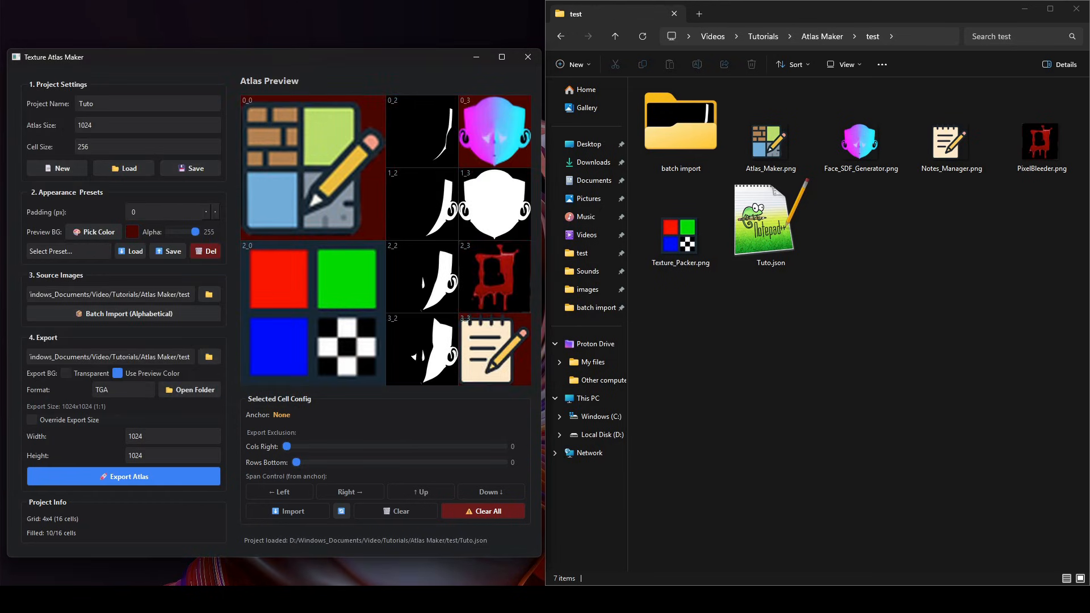
# - Switch to Krita, scribble red over Texture_Packer.png and save it, and refresh the images in Texture Atlas Maker
pyautogui.click(708, 600)
pyautogui.moveTo(456, 224)
pyautogui.mouseDown()
pyautogui.moveTo(402, 241)
pyautogui.moveTo(481, 357)
pyautogui.moveTo(586, 383)
pyautogui.moveTo(406, 348)
pyautogui.moveTo(500, 249)
pyautogui.moveTo(516, 289)
pyautogui.mouseUp()
pyautogui.hotkey('ctrl', 's')
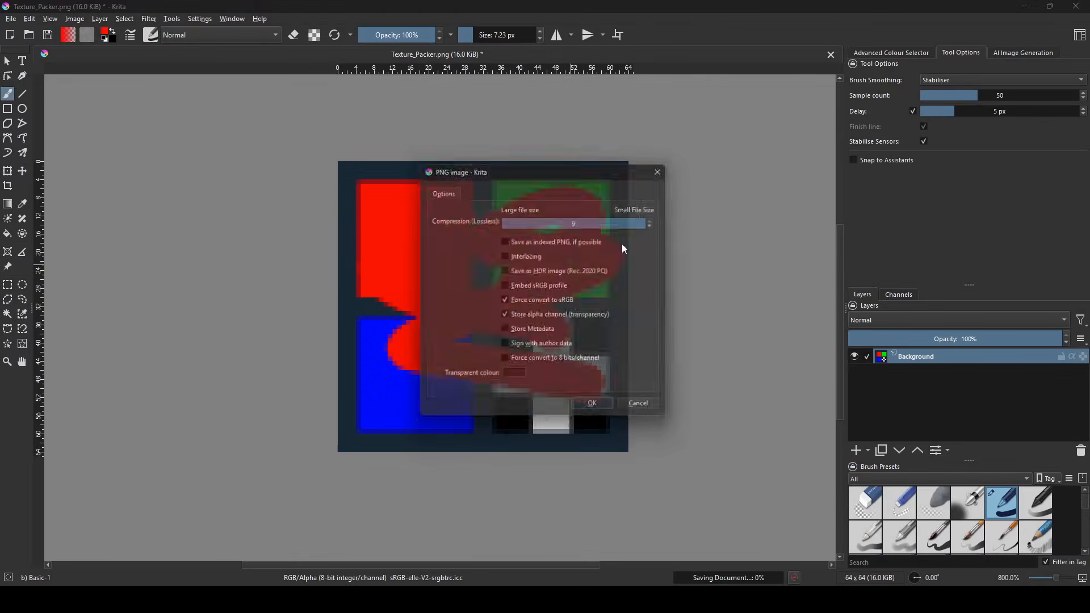
pyautogui.click(610, 409)
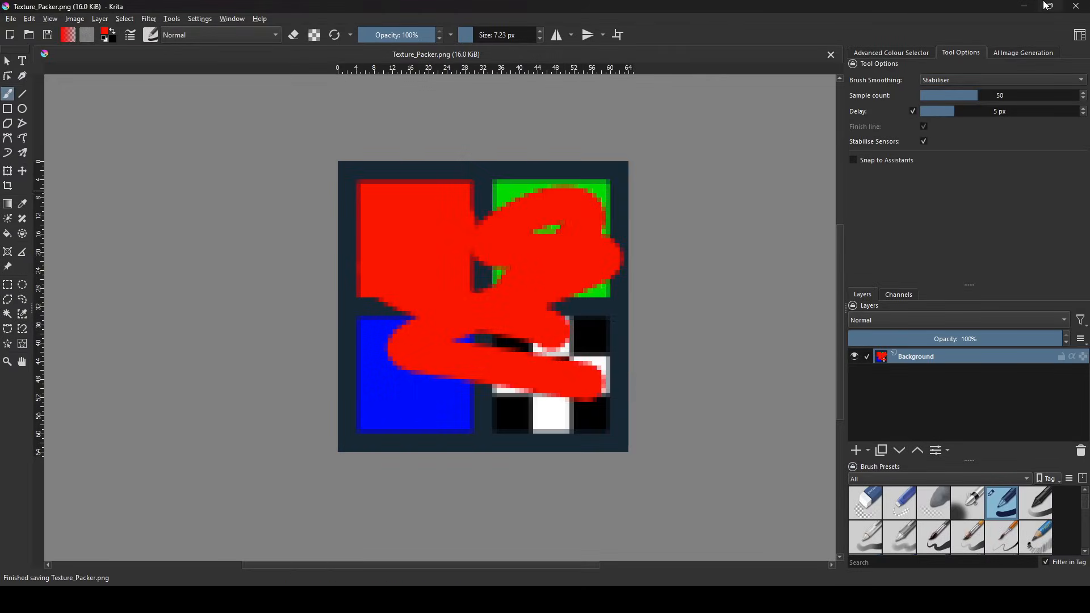
pyautogui.click(1024, 10)
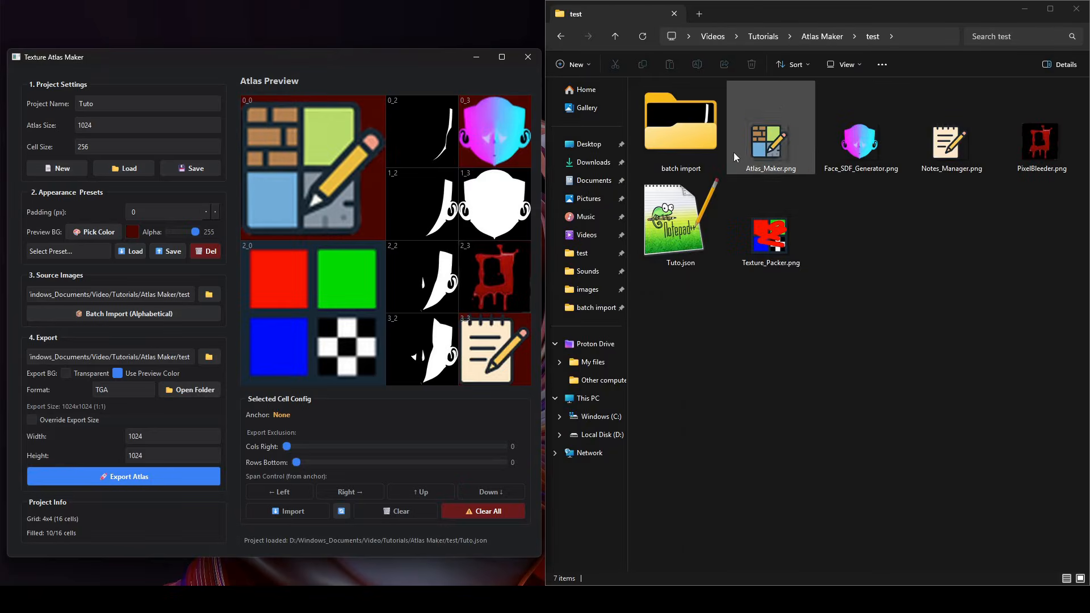
pyautogui.click(342, 512)
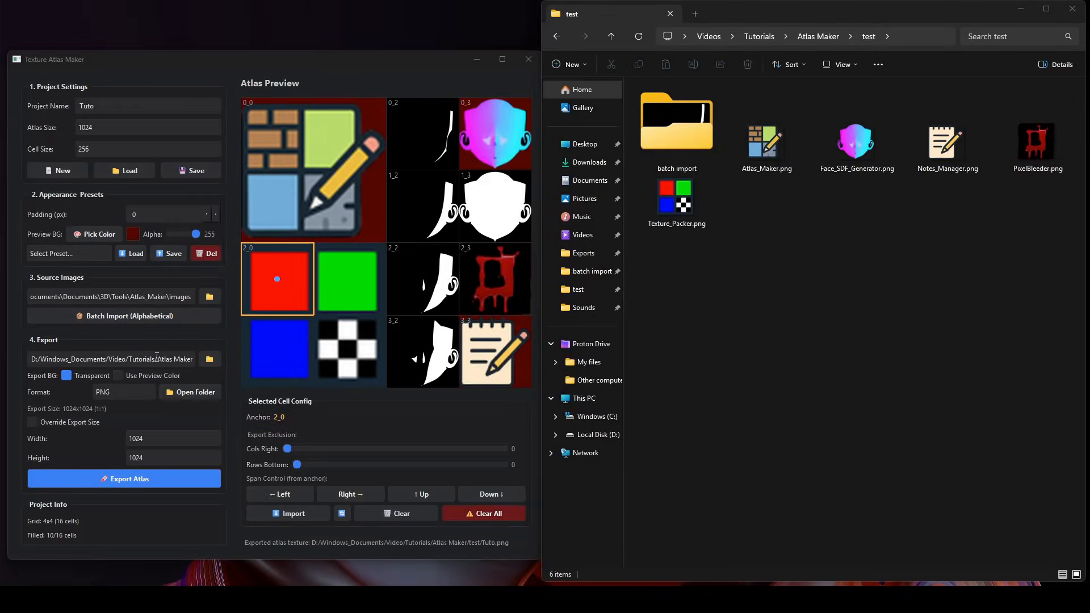
# - Export the atlas as a PNG with the preview color as its background
pyautogui.moveTo(162, 357); pyautogui.dragTo(29, 355)
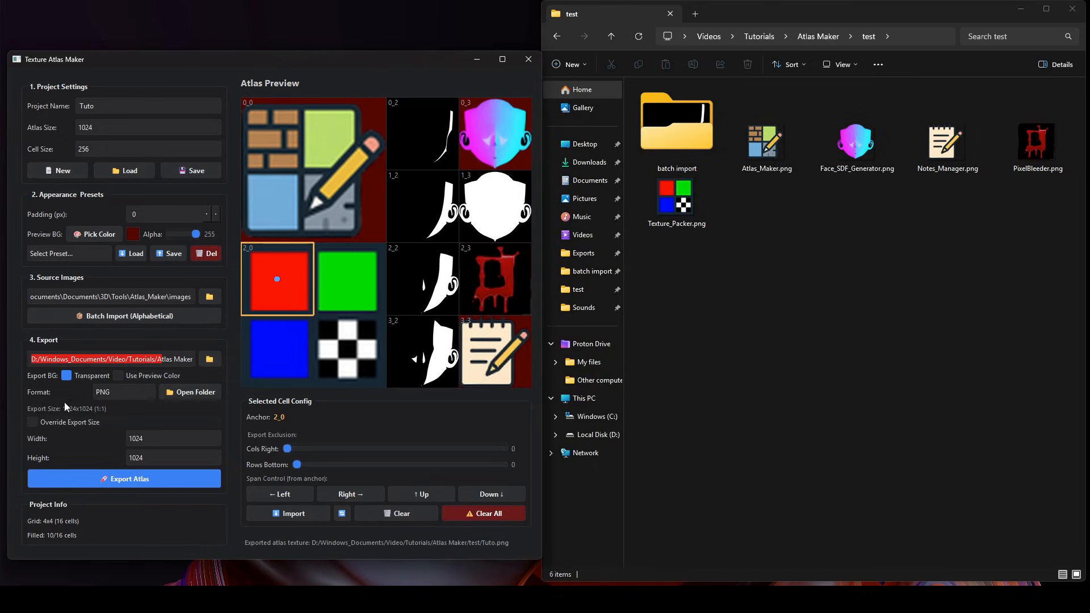
pyautogui.click(120, 374)
pyautogui.click(68, 376)
pyautogui.click(119, 375)
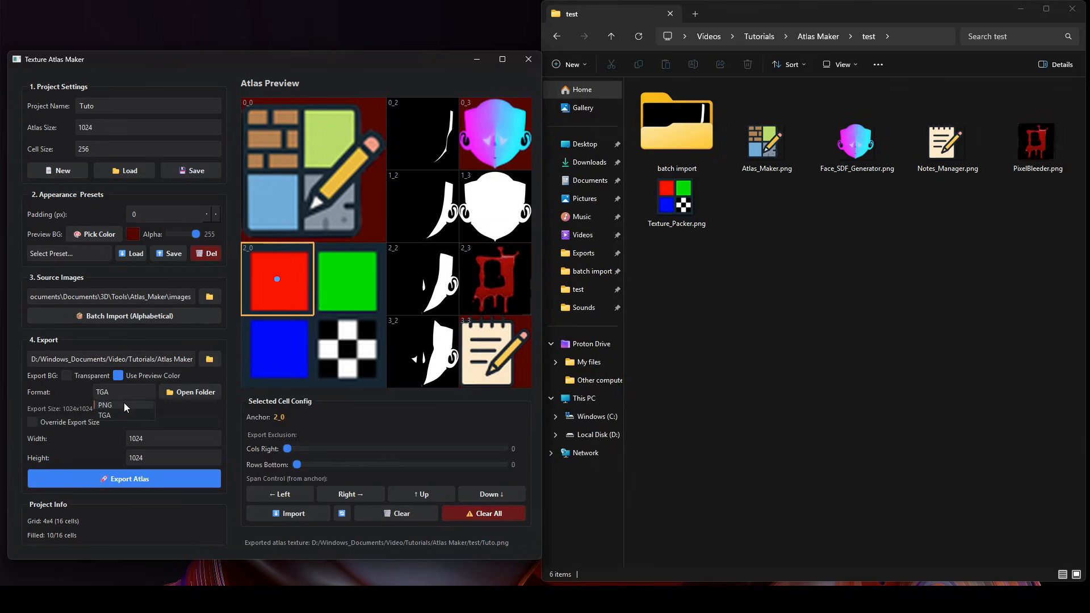
pyautogui.click(125, 480)
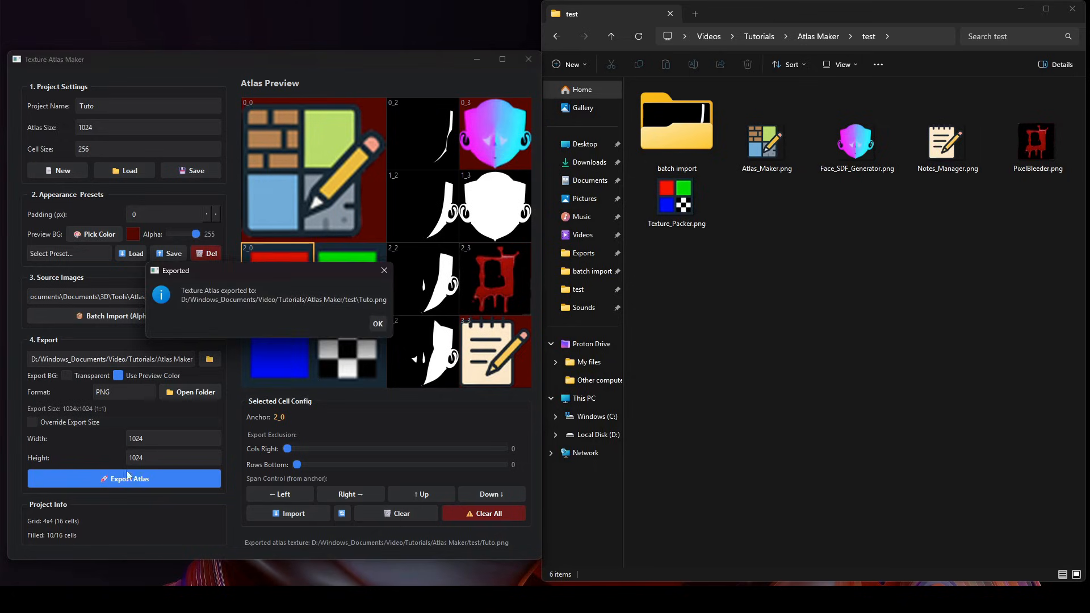
pyautogui.click(377, 328)
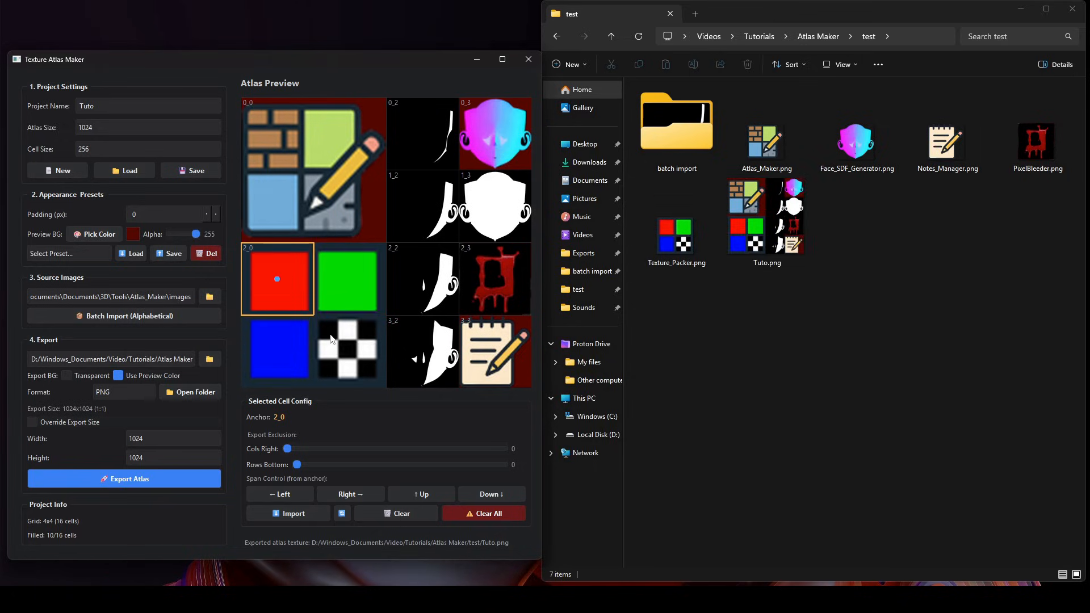
# - Export the atlas again as a PNG with a transparent background
pyautogui.click(67, 376)
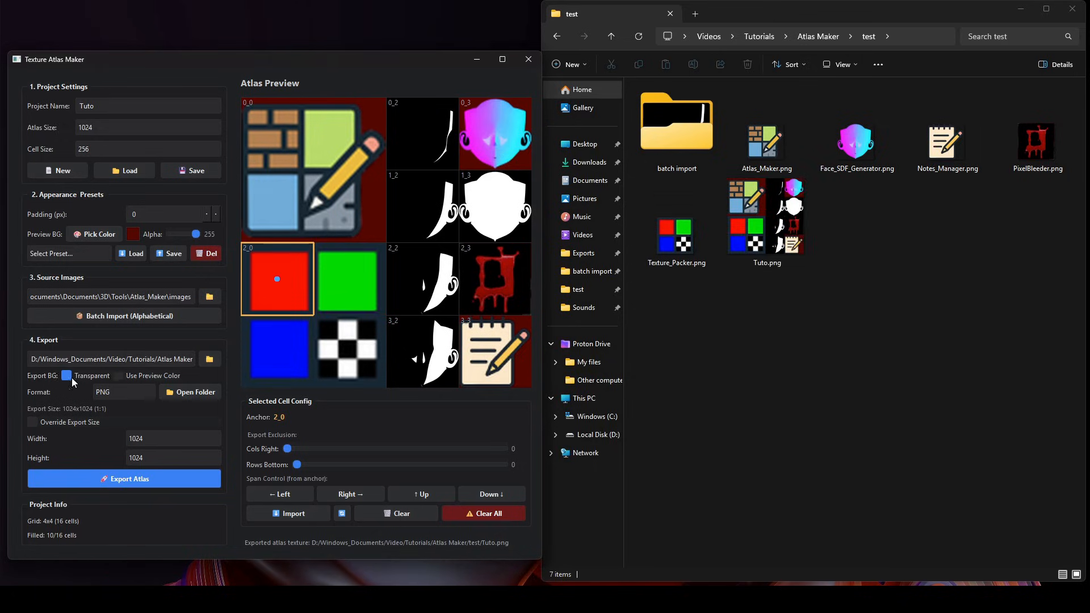
pyautogui.click(149, 478)
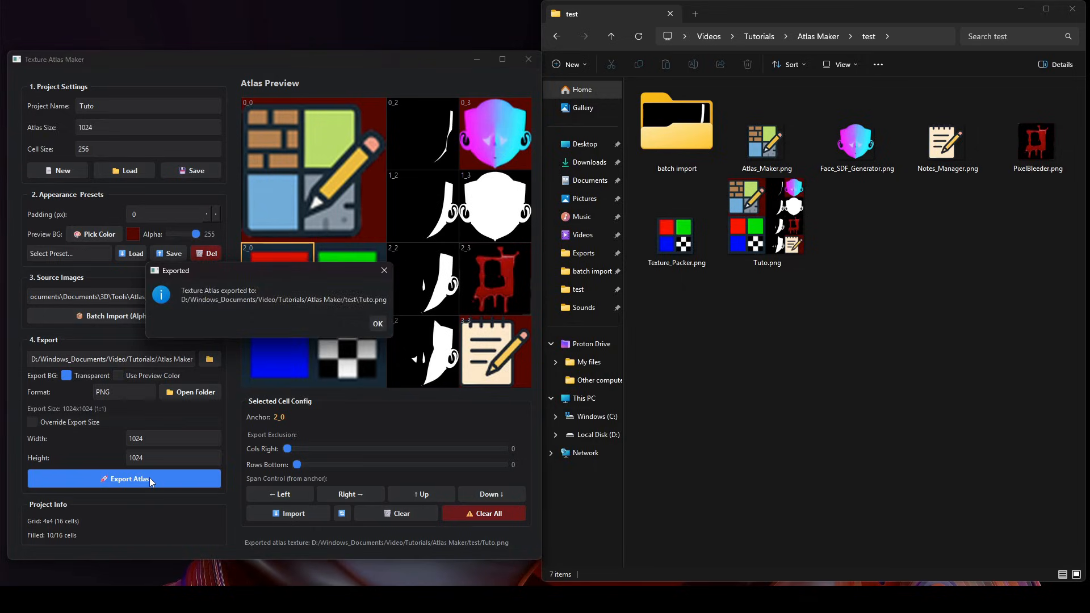
pyautogui.click(376, 325)
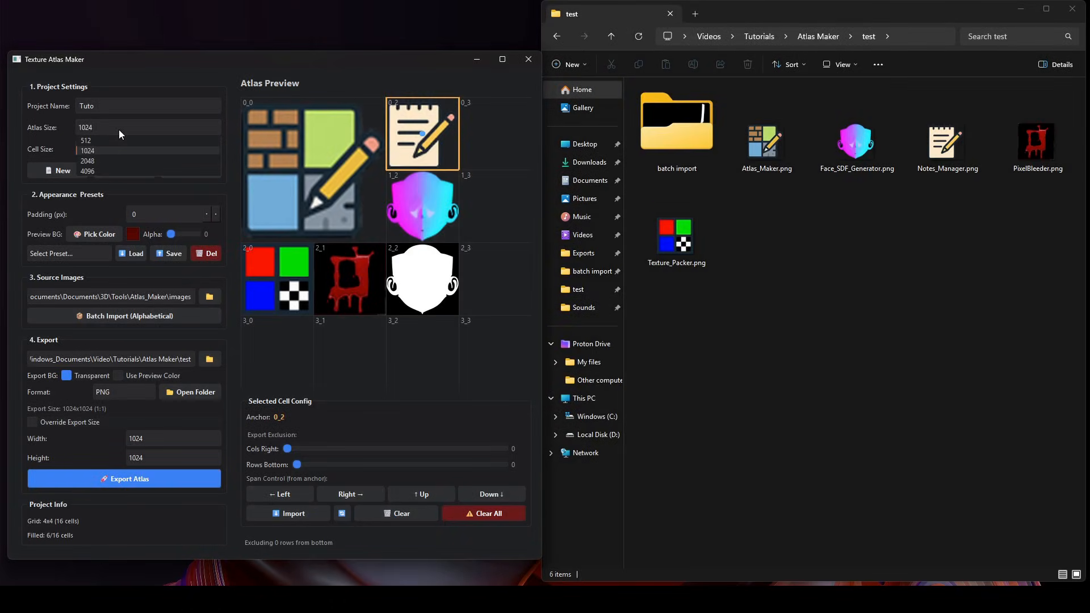
# - Exclude one column on the right and one row at the bottom of the grid from the export
pyautogui.click(120, 150)
pyautogui.click(121, 150)
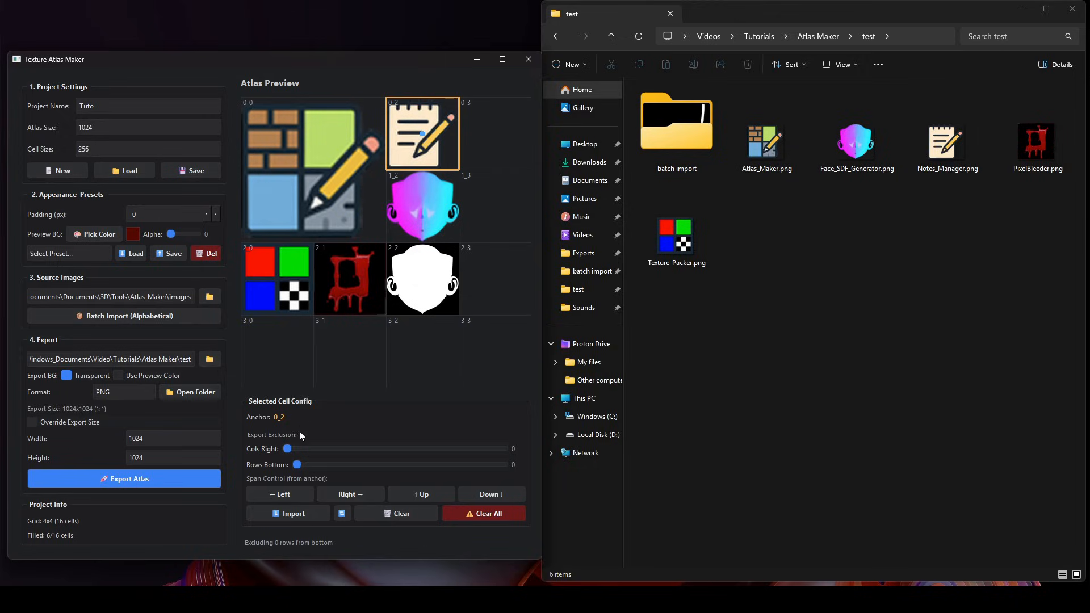
pyautogui.moveTo(292, 450); pyautogui.dragTo(309, 466)
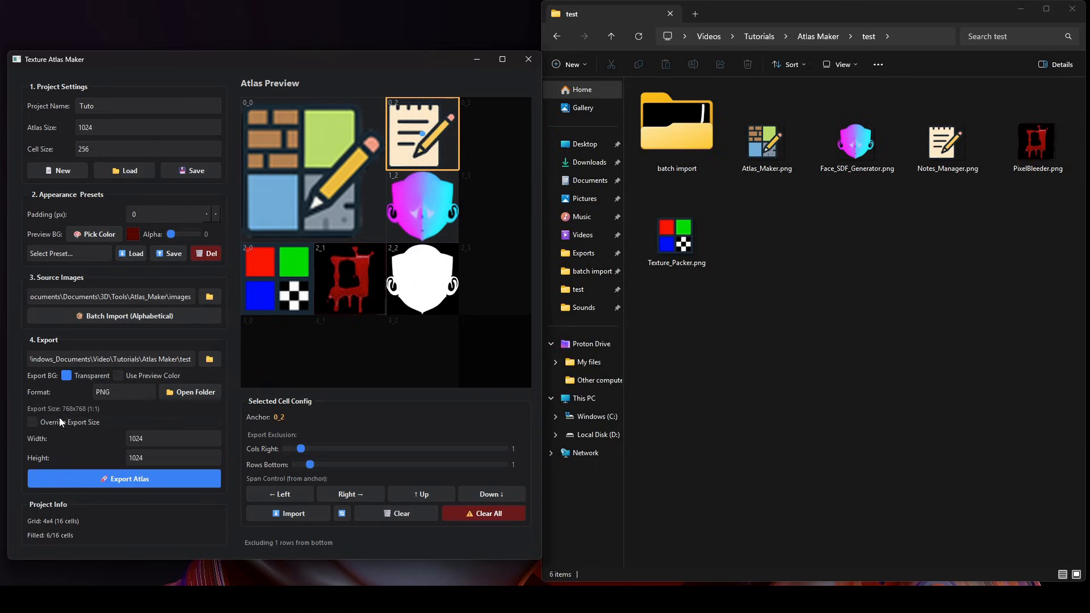
# - Export the cropped atlas with its size overridden to 1024 x 1024, and open the exported Tuto.png
pyautogui.click(32, 422)
pyautogui.click(144, 478)
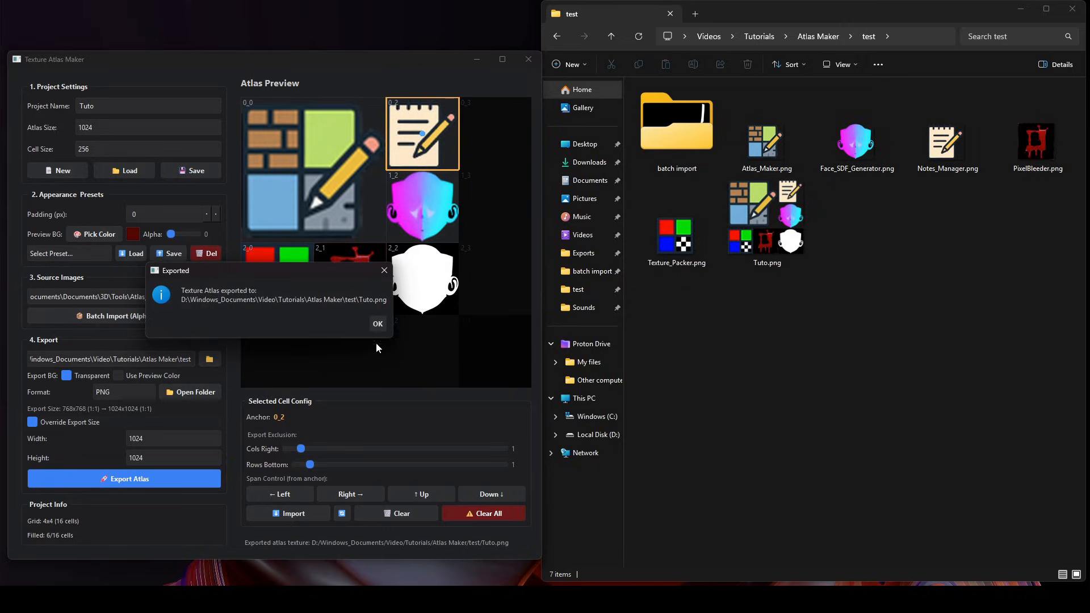
pyautogui.click(379, 328)
pyautogui.doubleClick(764, 244)
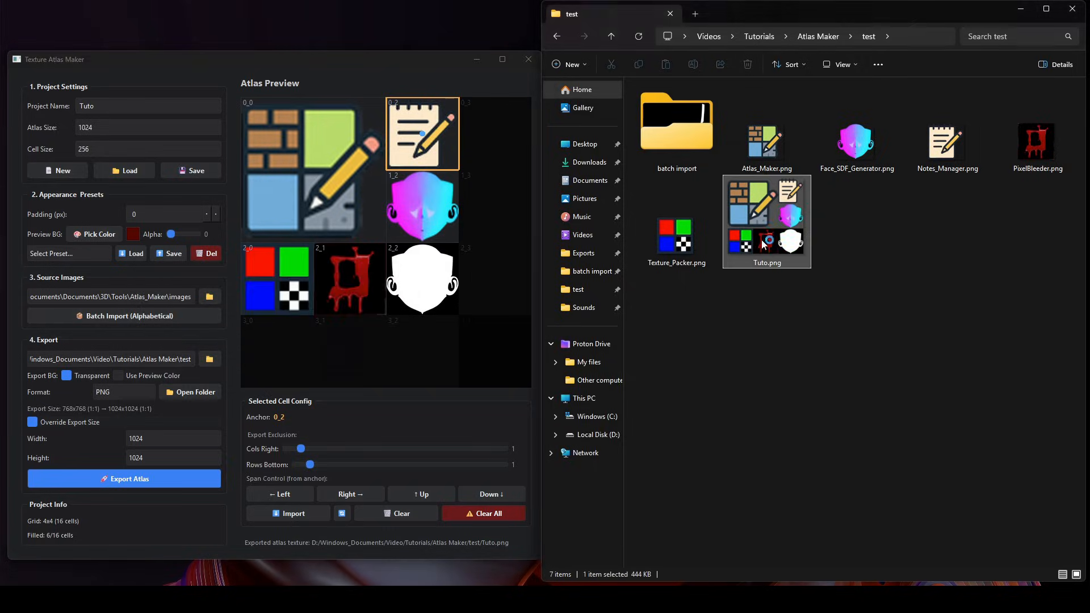